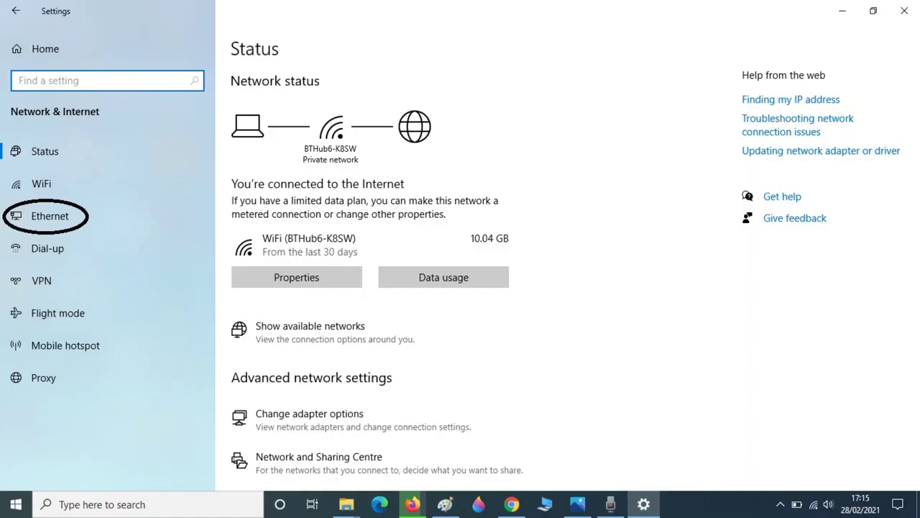
Give the Ethernet adapter the static IPv4 address 192.168.1.150 with subnet mask 255.255.255.0.
left_click(50, 215)
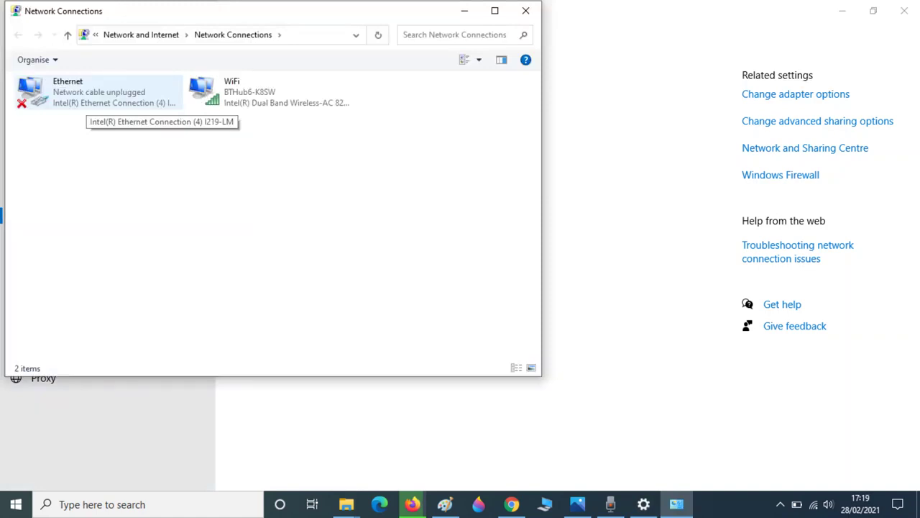
right_click(75, 94)
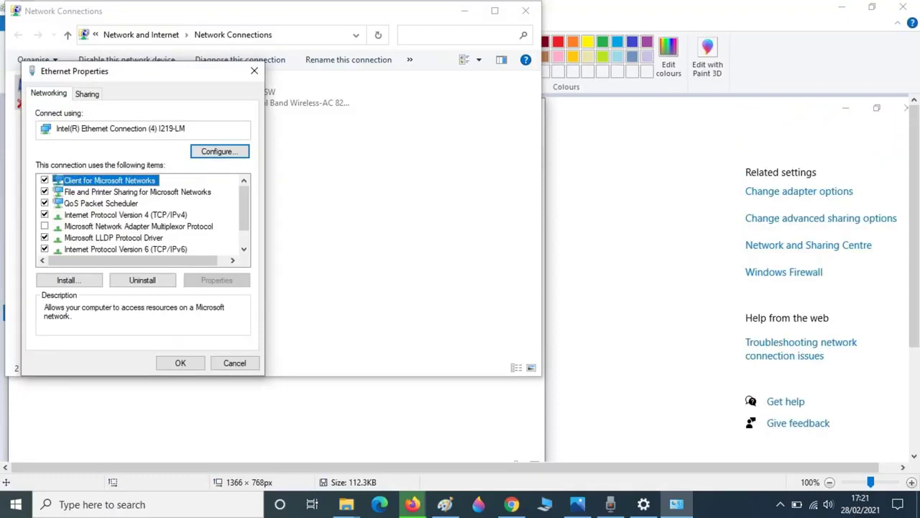
left_click(126, 214)
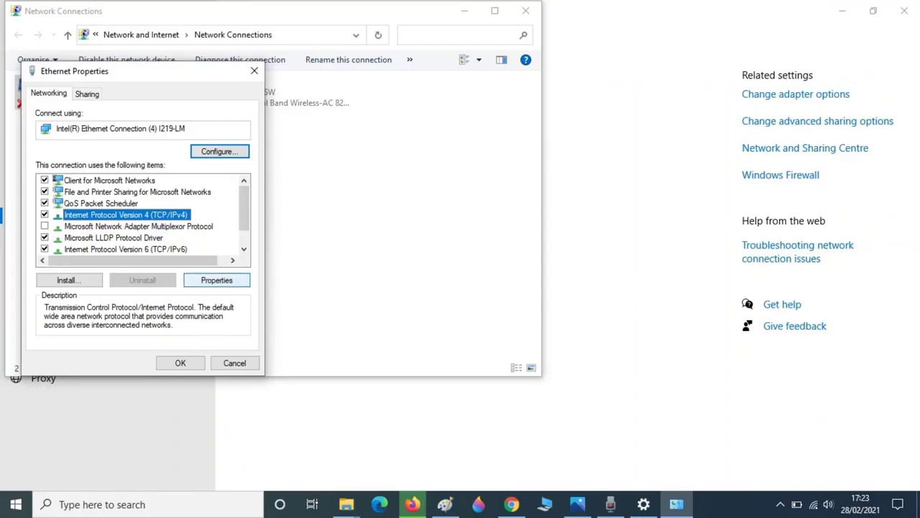
left_click(216, 279)
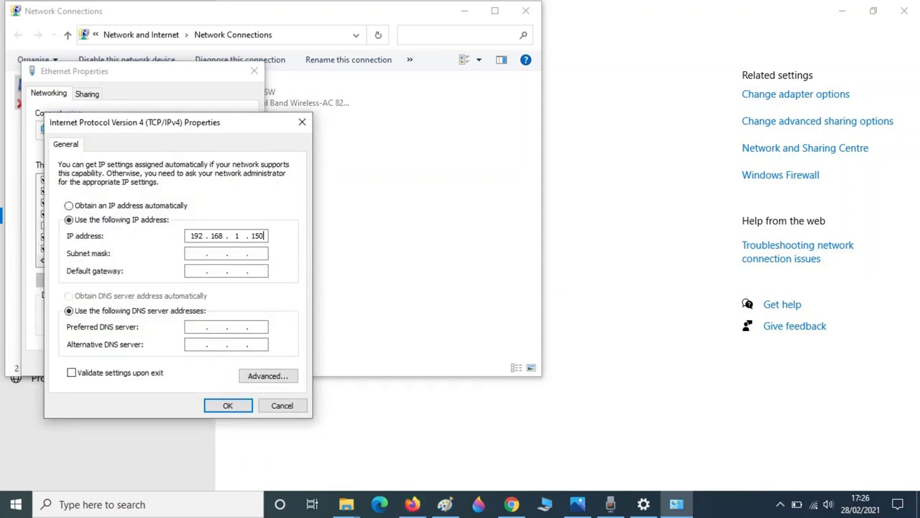
left_click(197, 253)
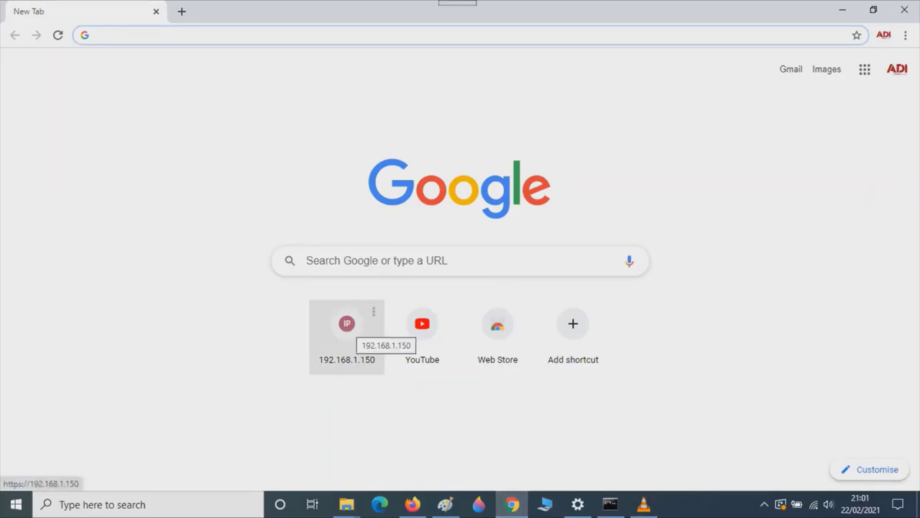
Open the 192.168.1.150 shortcut and proceed past the certificate warning to the device.
left_click(347, 332)
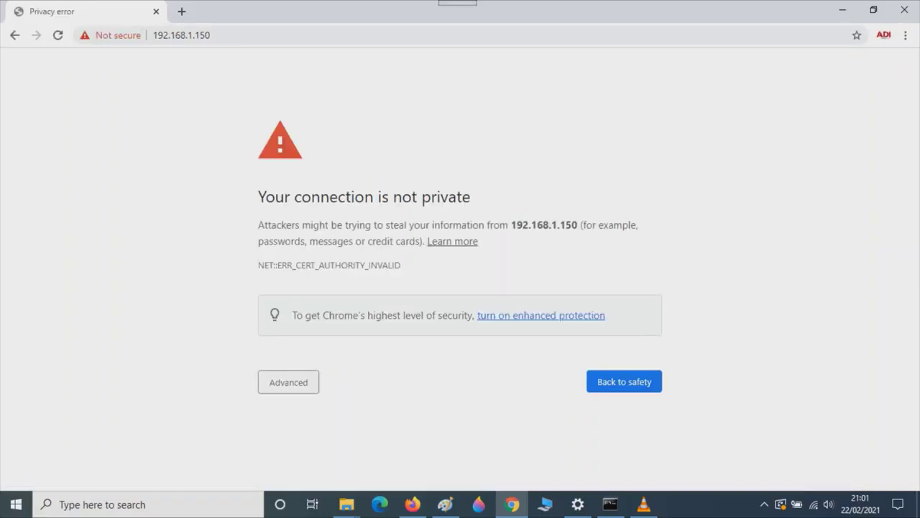
key("Return")
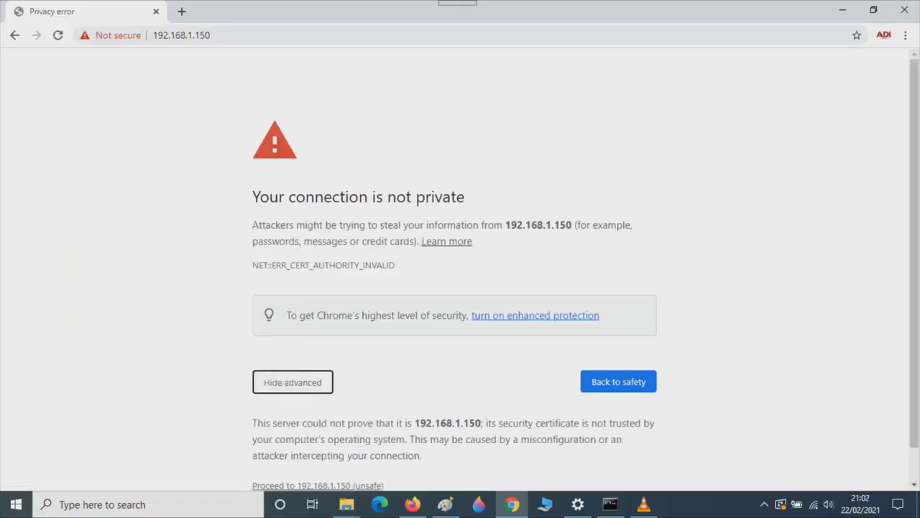
key("Tab")
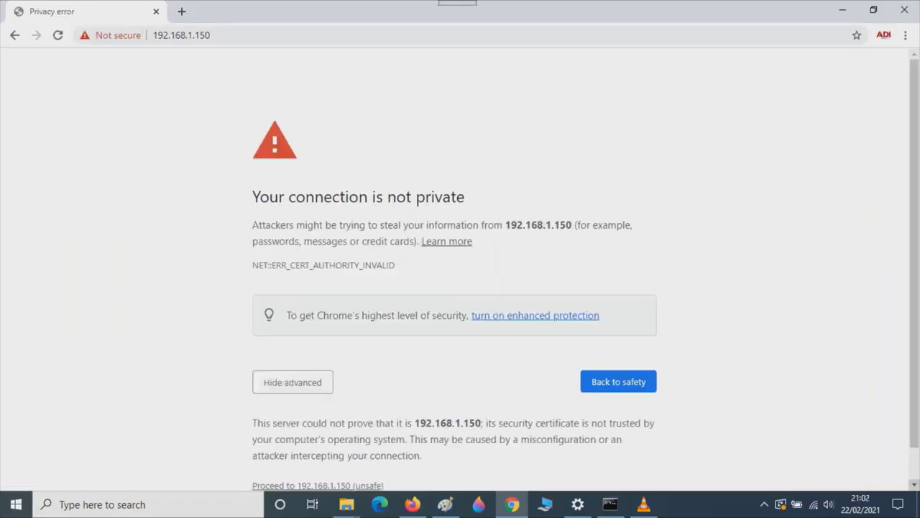
key("Tab")
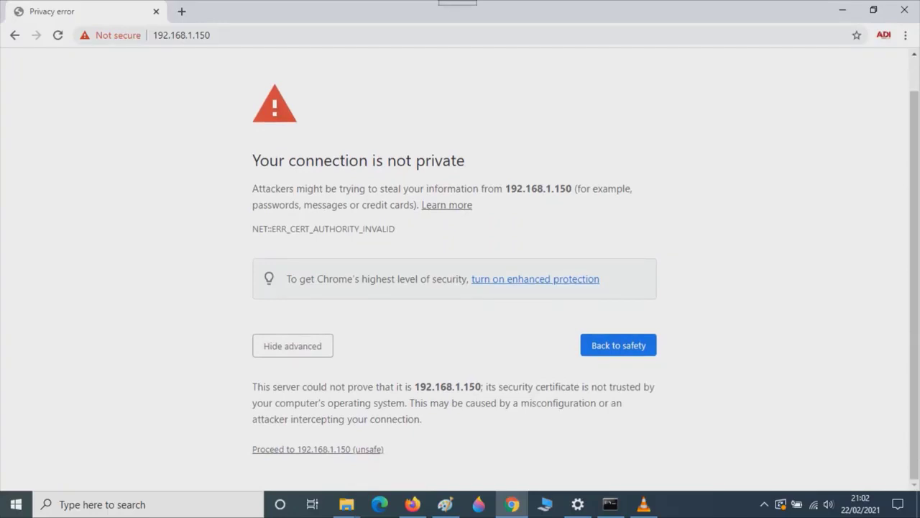
key("Tab")
key("Return")
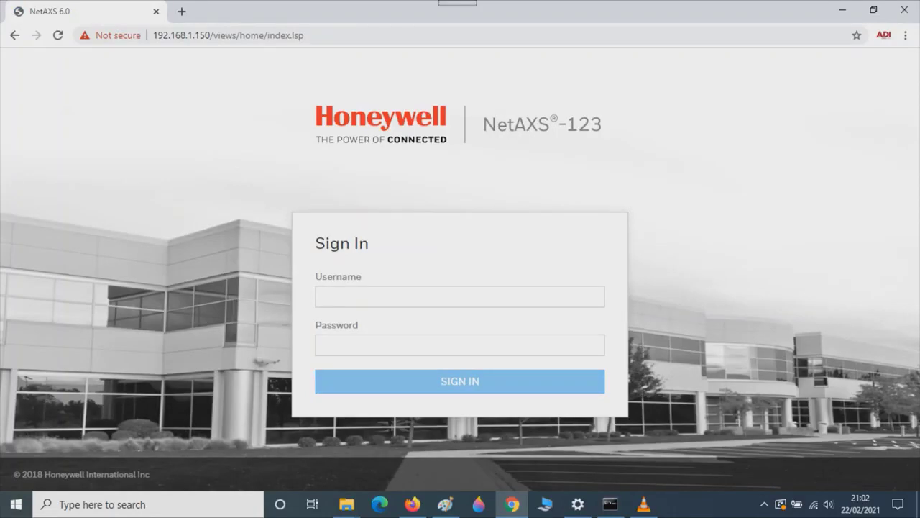
Sign in with the admin username and the administrator password.
left_click(323, 296)
type("ad")
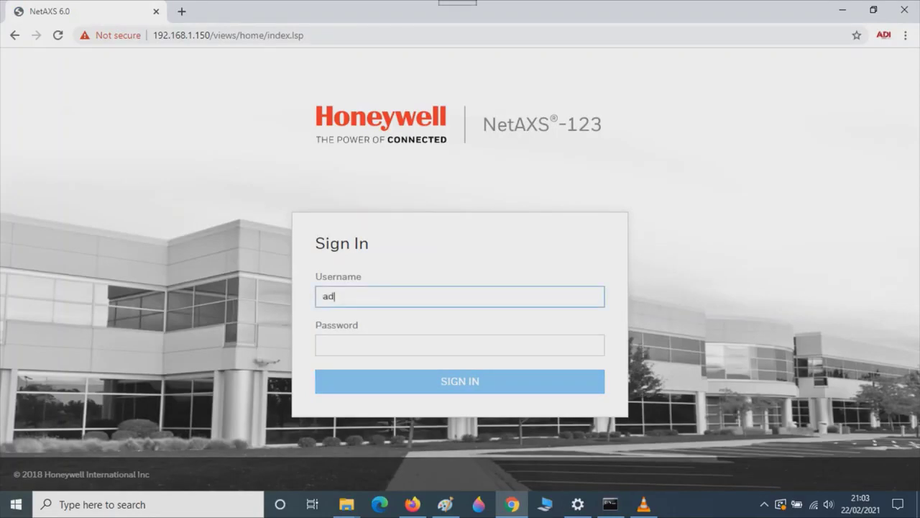
type("min")
key("Tab")
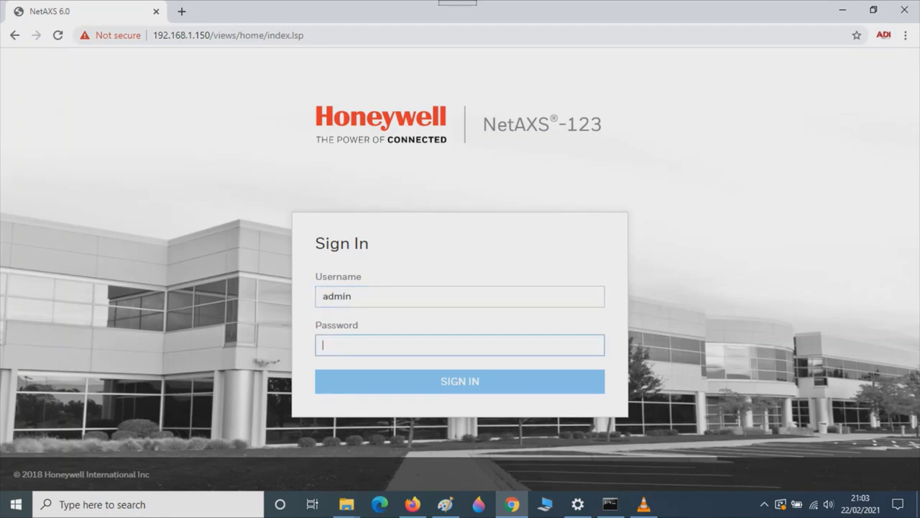
type("ad")
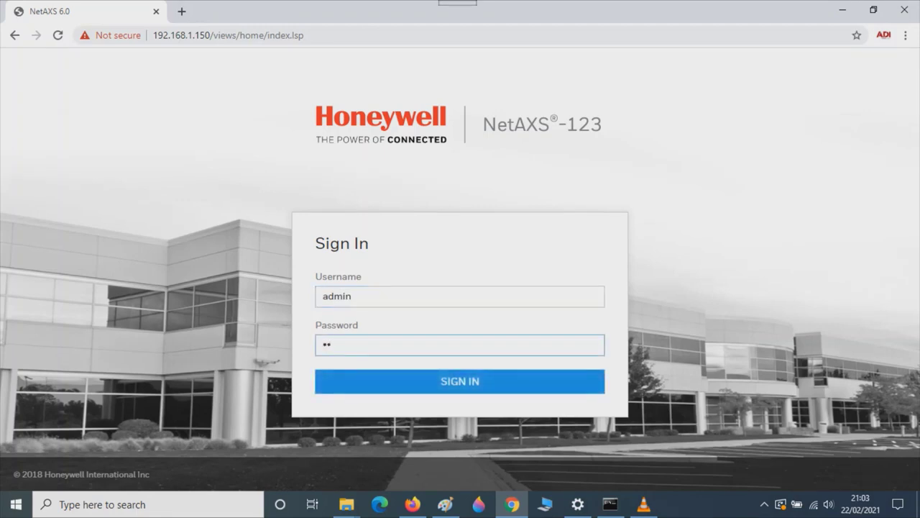
type("min")
key("Return")
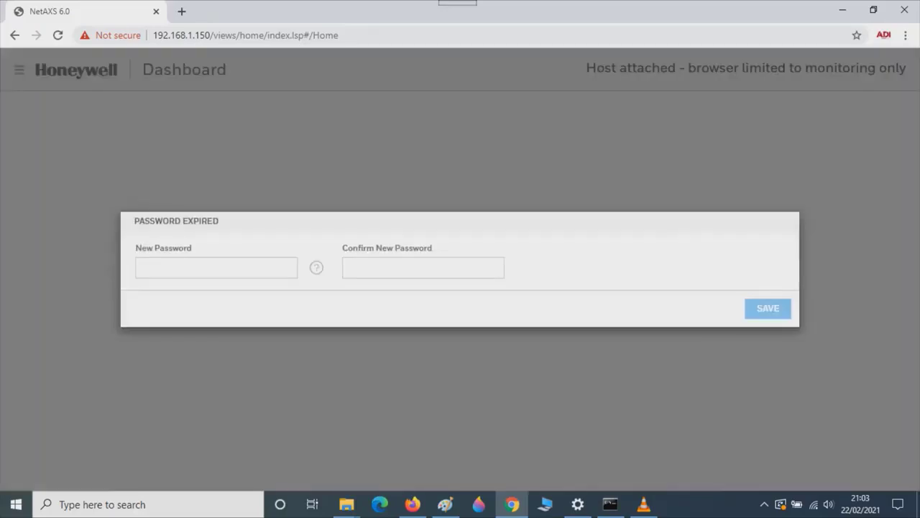
Enter and confirm a new administrator password, then save it.
left_click(215, 268)
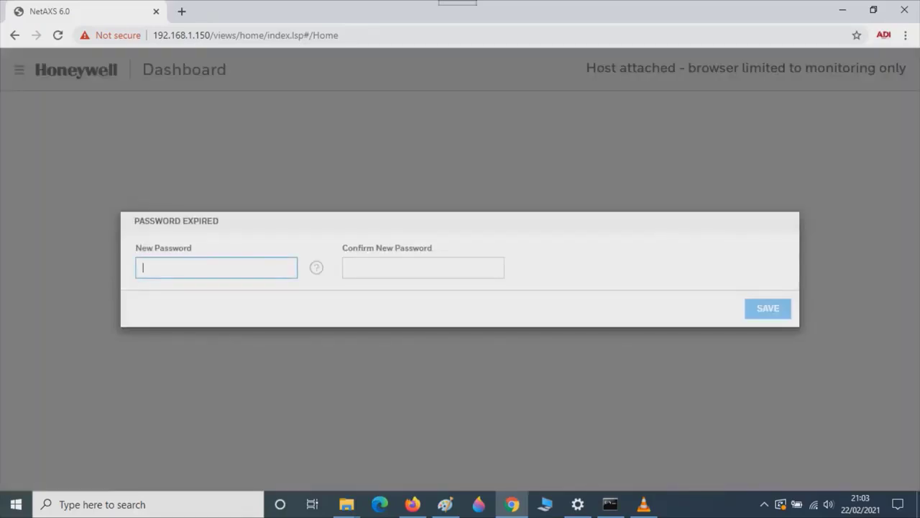
type("a")
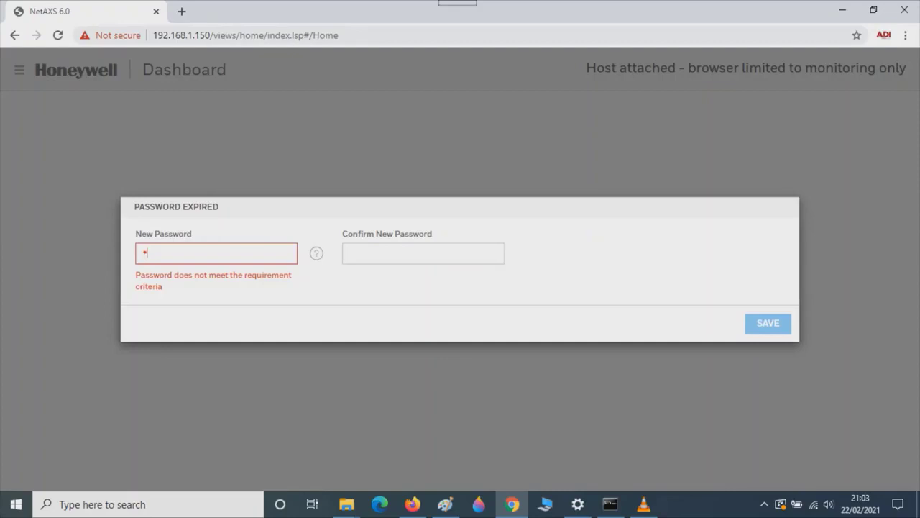
type("bcdefgh")
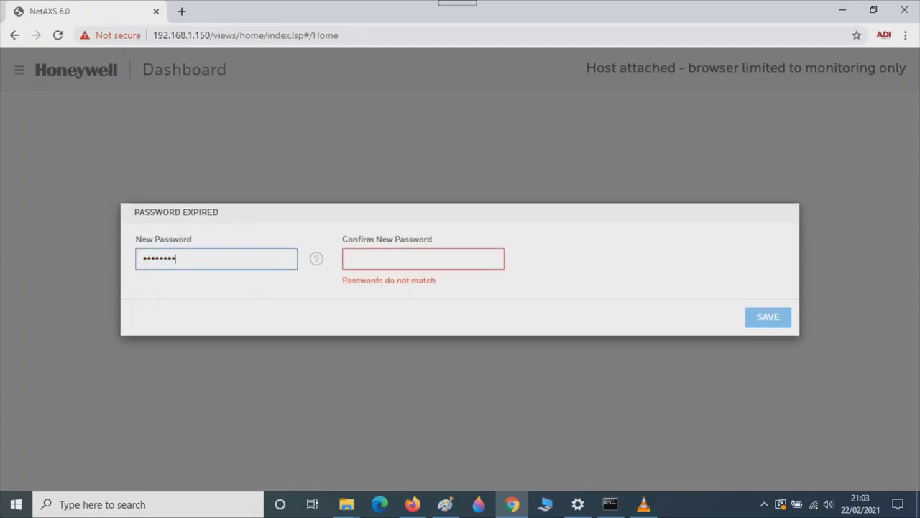
mouse_move(316, 258)
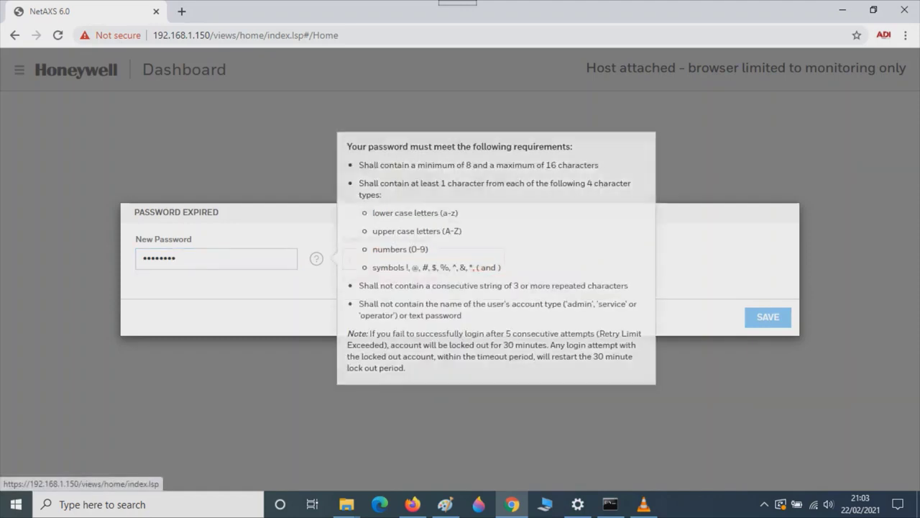
type("a")
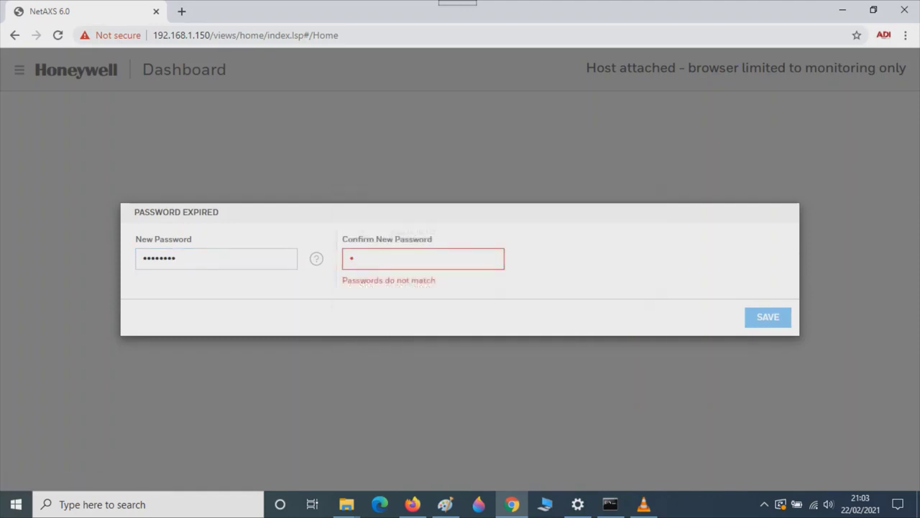
type("aaaaaaaa")
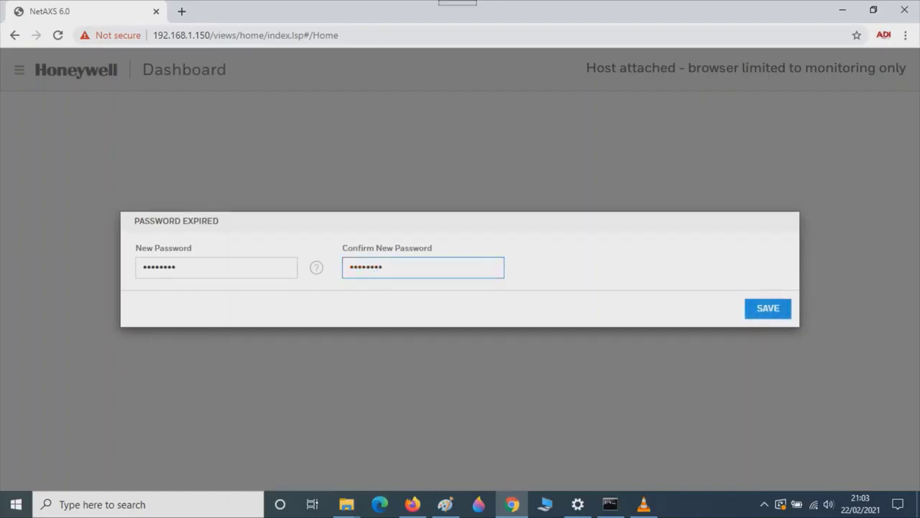
key("Tab")
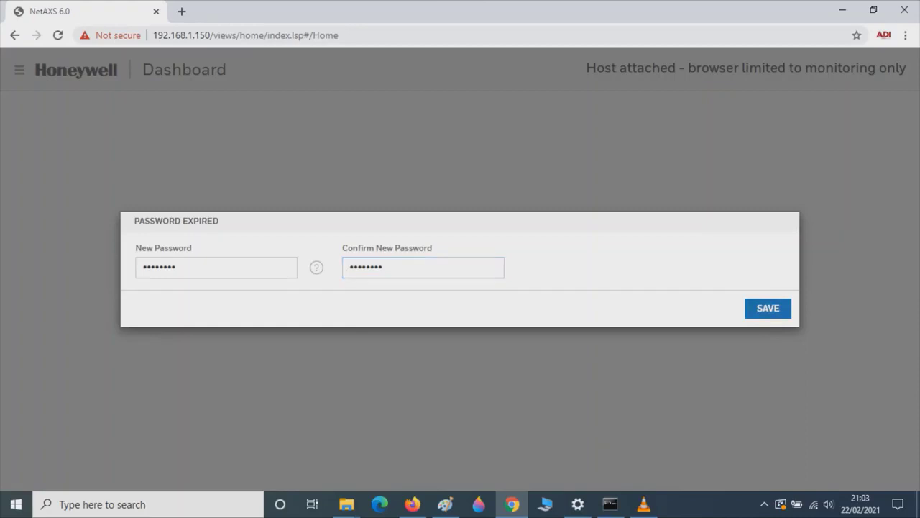
key("Return")
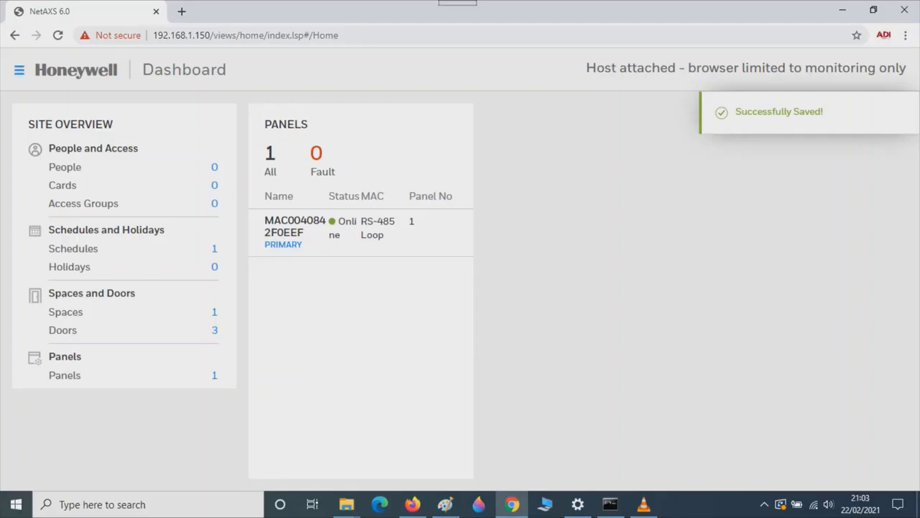
Save the Host / Loop Communications settings (Web host, RS-485, 115,200 baud) and go back to Panel Configuration.
left_click(19, 69)
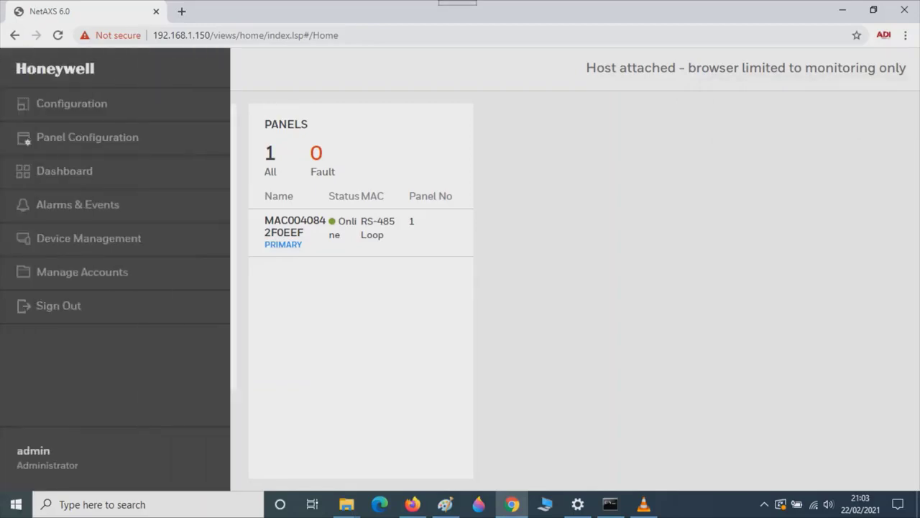
left_click(88, 137)
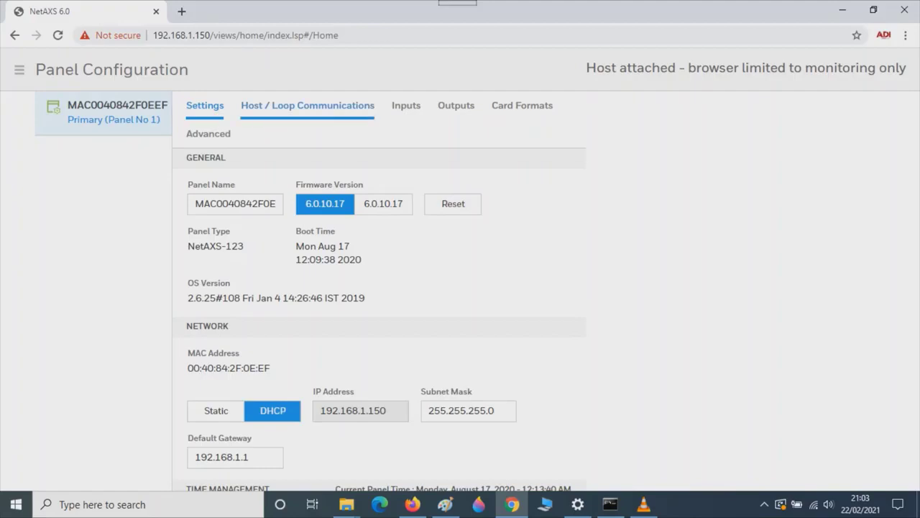
left_click(308, 105)
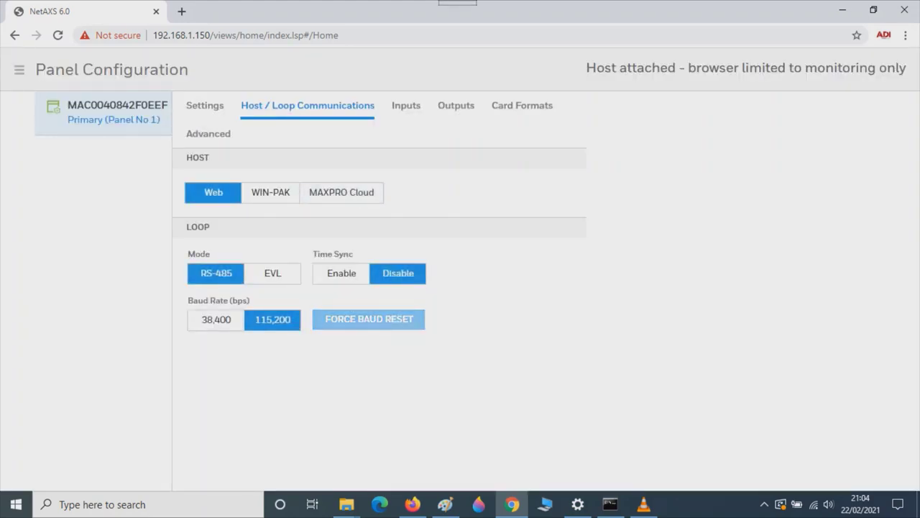
scroll(460, 274, "down", 3)
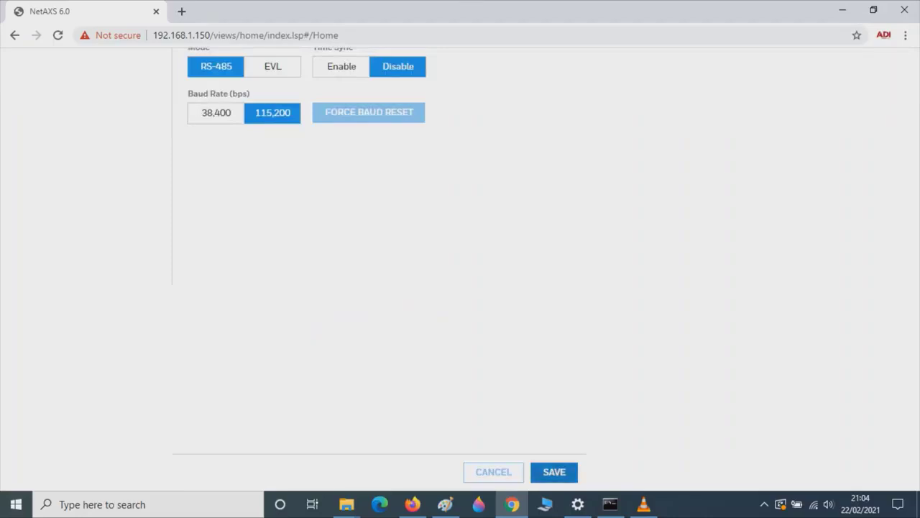
left_click(554, 471)
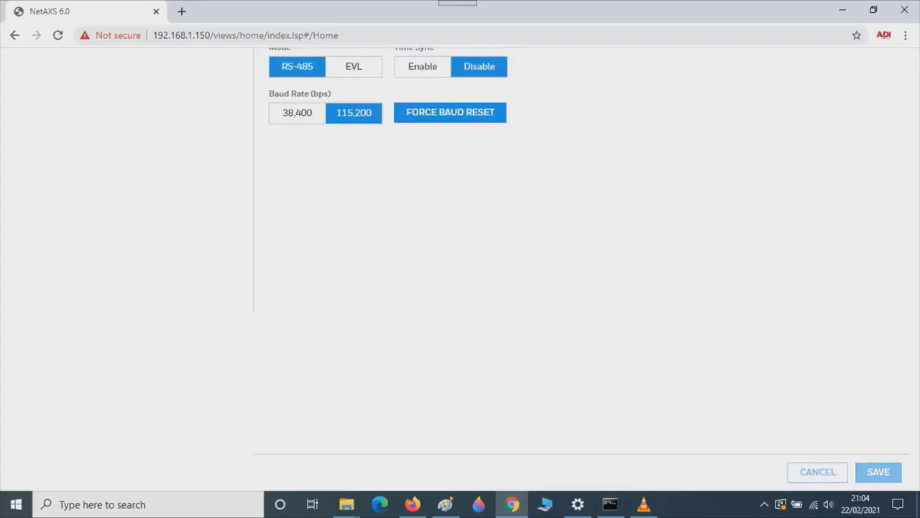
left_click(15, 34)
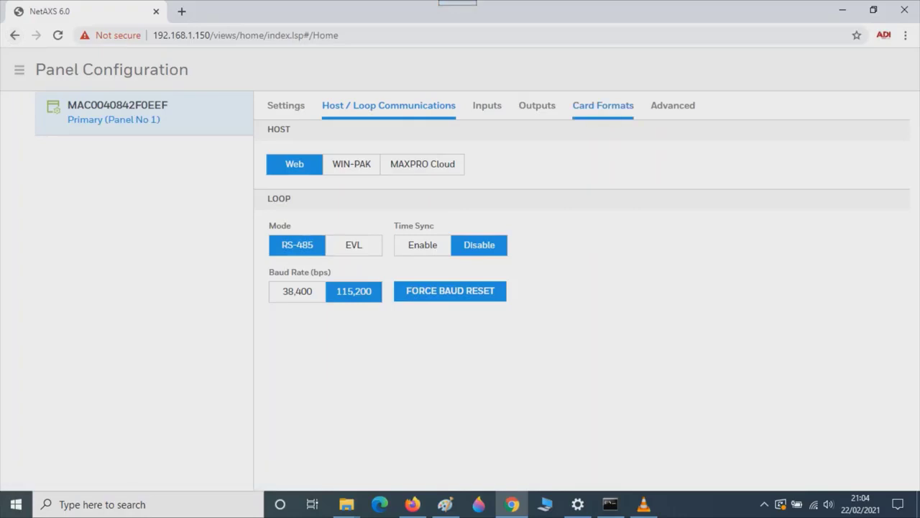
Add and save the Default 38 Bit Wiegand card format for Door1, Door2 and Door3.
left_click(602, 105)
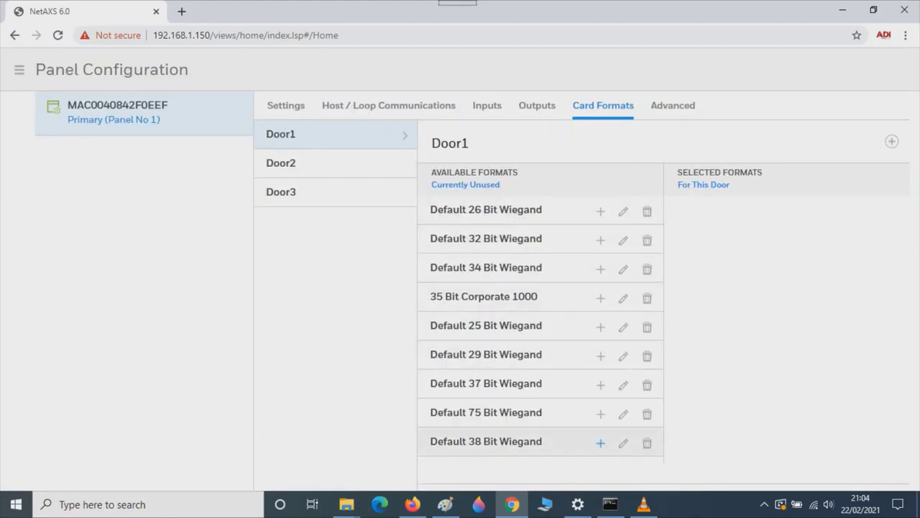
left_click(600, 443)
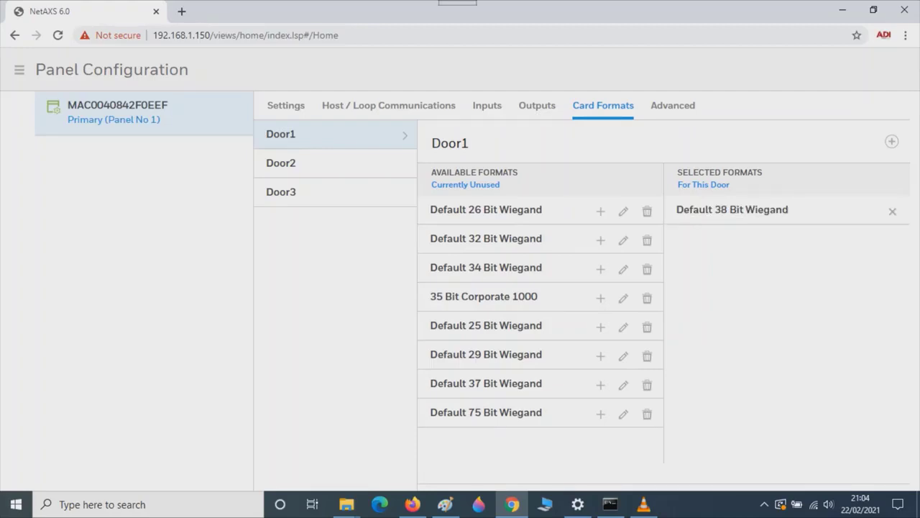
scroll(461, 287, "down", 1)
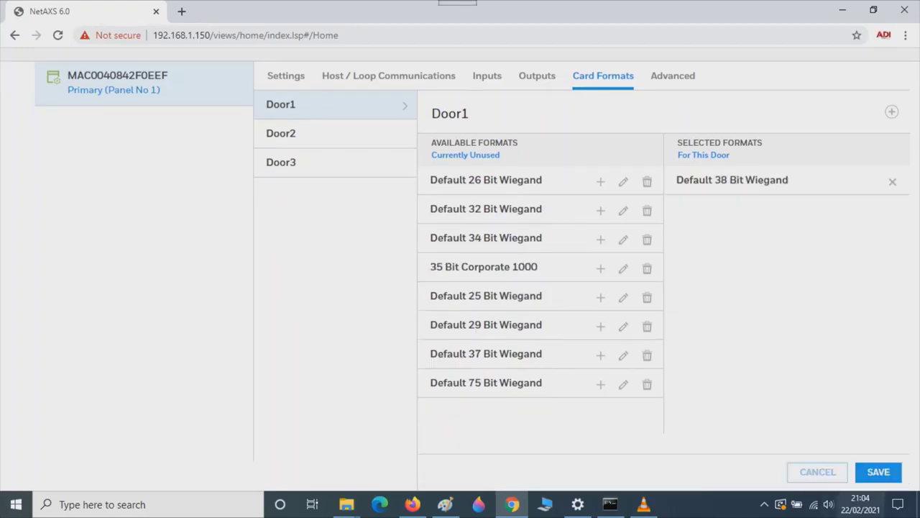
left_click(879, 472)
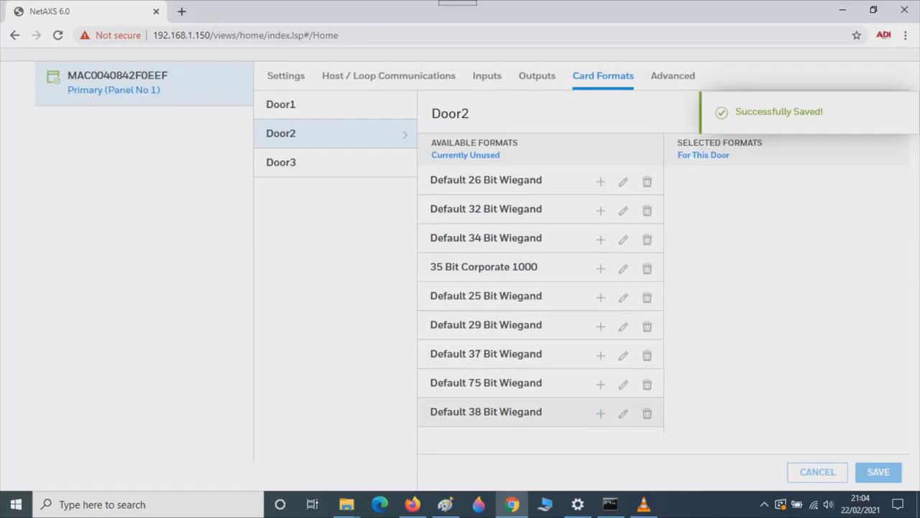
left_click(600, 412)
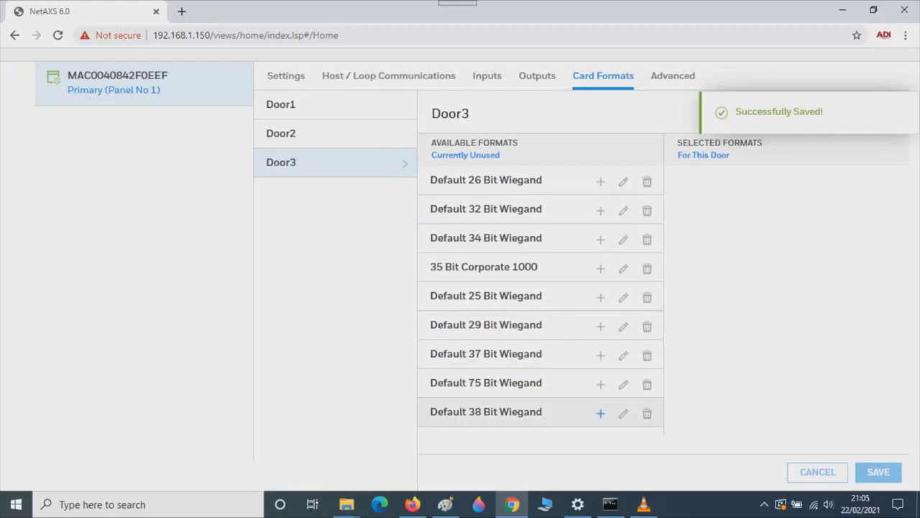
left_click(601, 412)
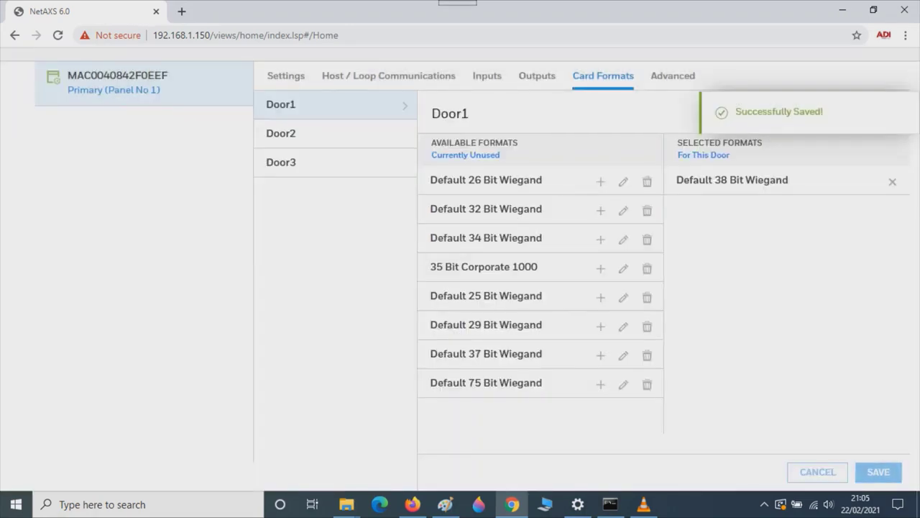
left_click(673, 75)
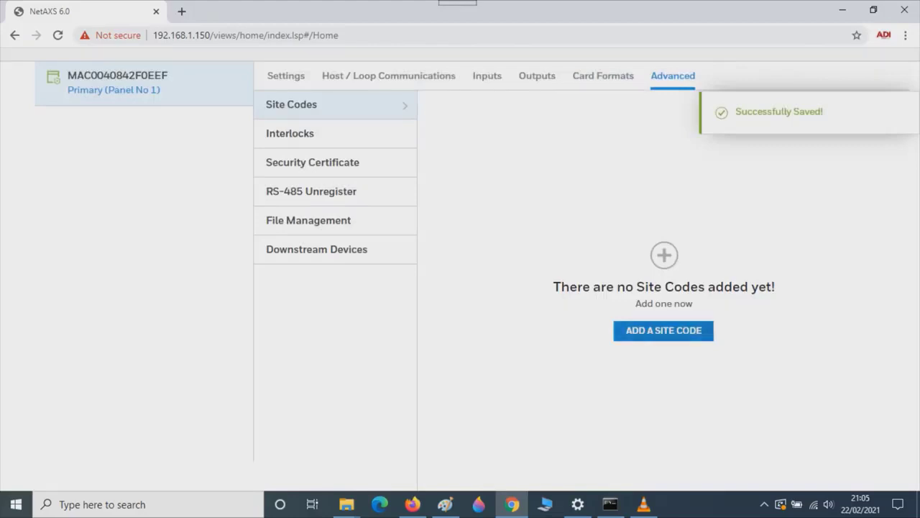
Add a site code named 'site' with code 14.
left_click(664, 330)
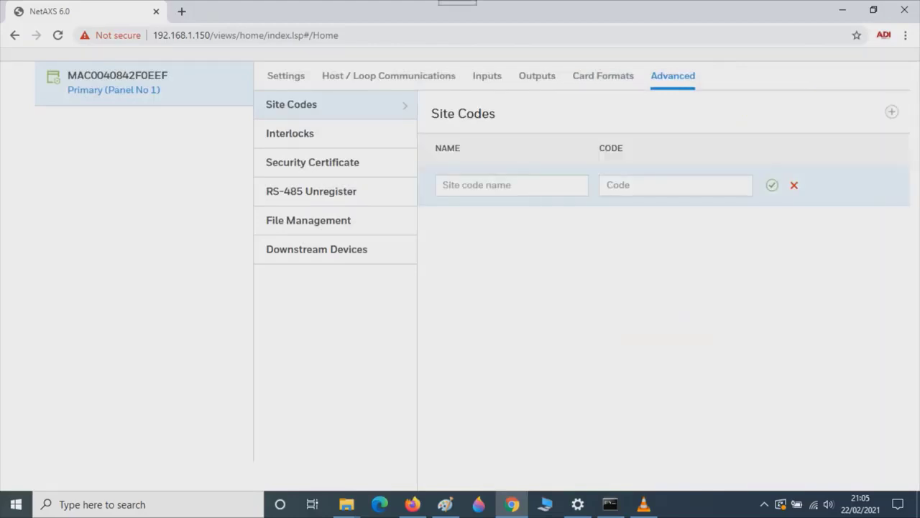
left_click(503, 185)
type("site")
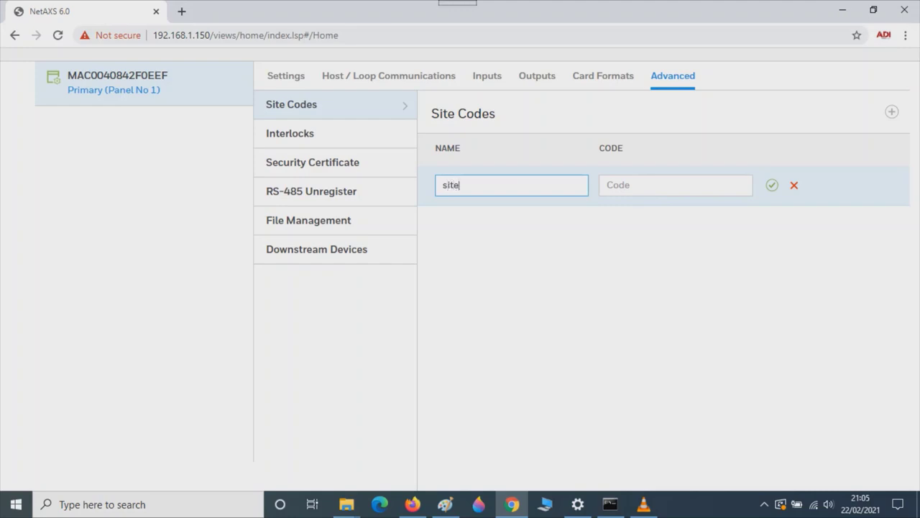
left_click(676, 184)
type("1")
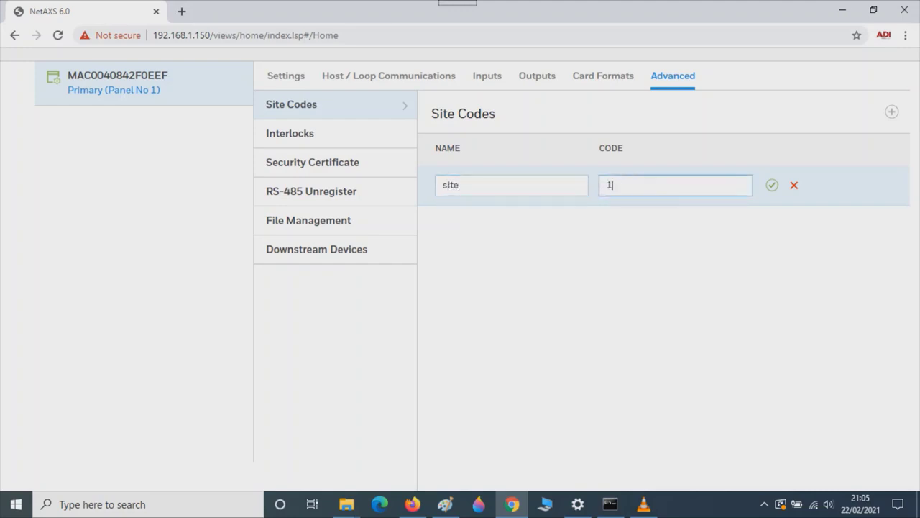
type("4")
key("Return")
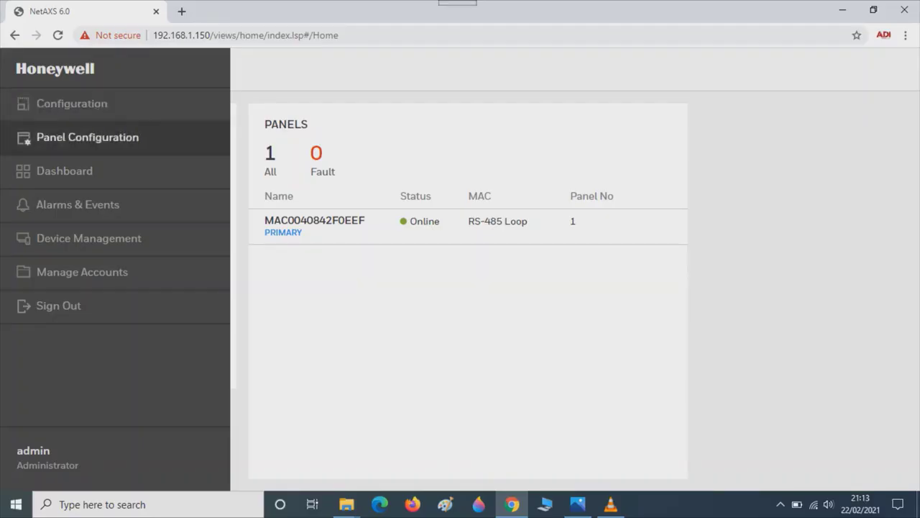
Switch the panel clock to 24-hour format and save a new time of 21:13.
left_click(87, 137)
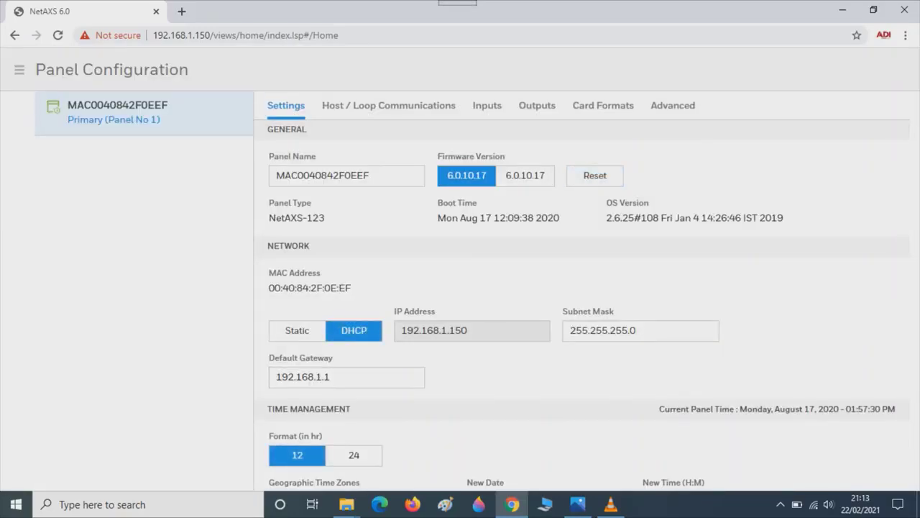
key("Tab")
key("Tab")
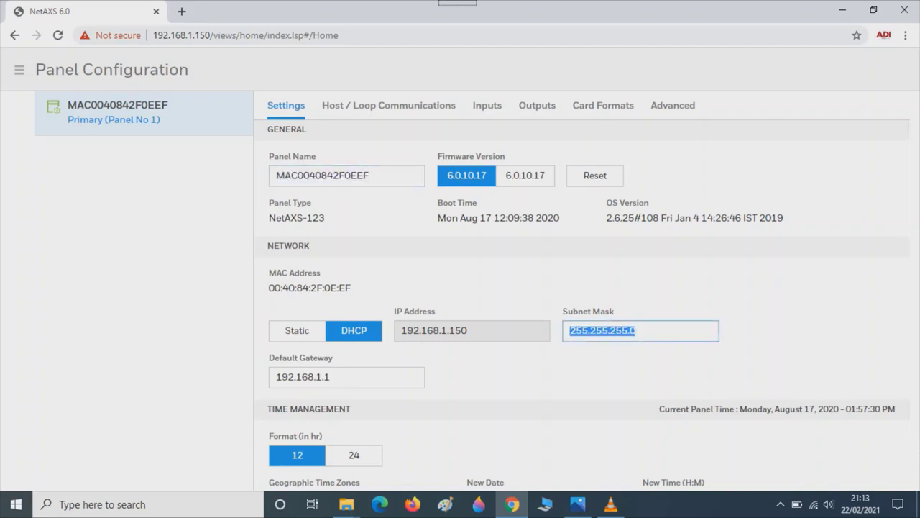
key("Tab")
key("Tab")
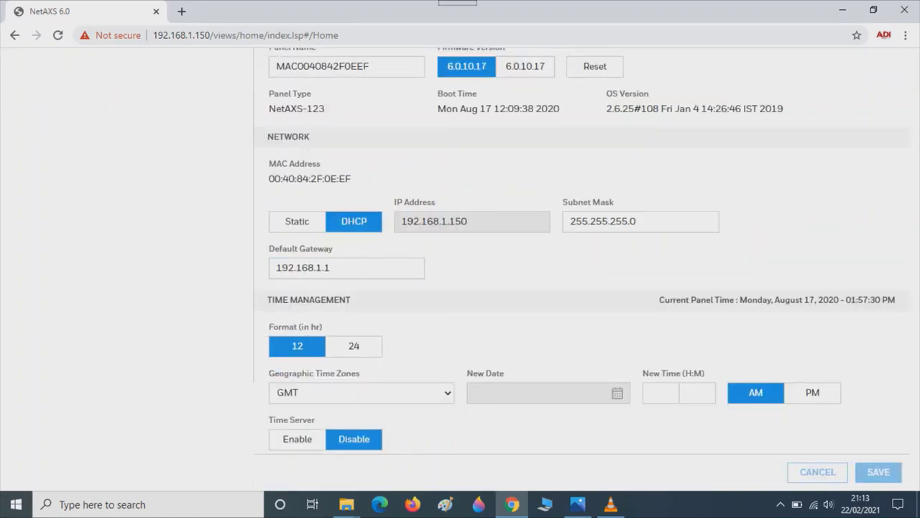
left_click(660, 392)
type("21")
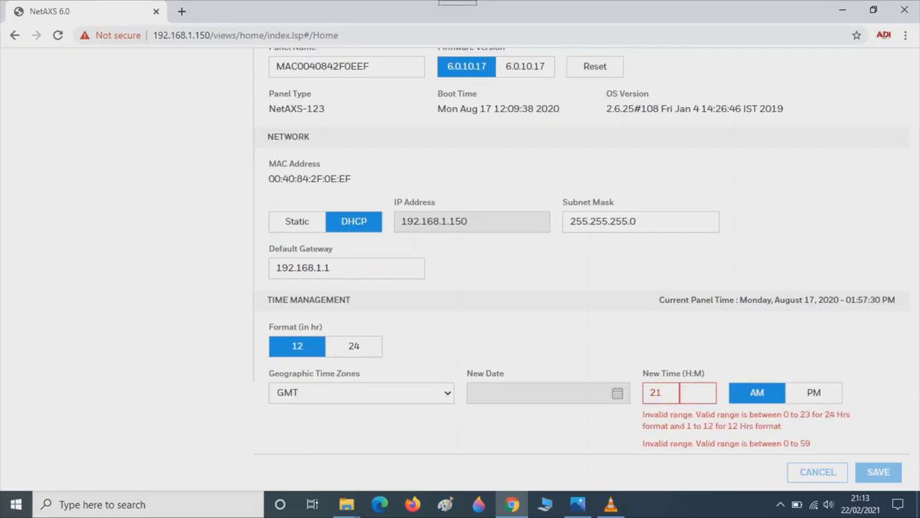
key("BackSpace")
key("BackSpace")
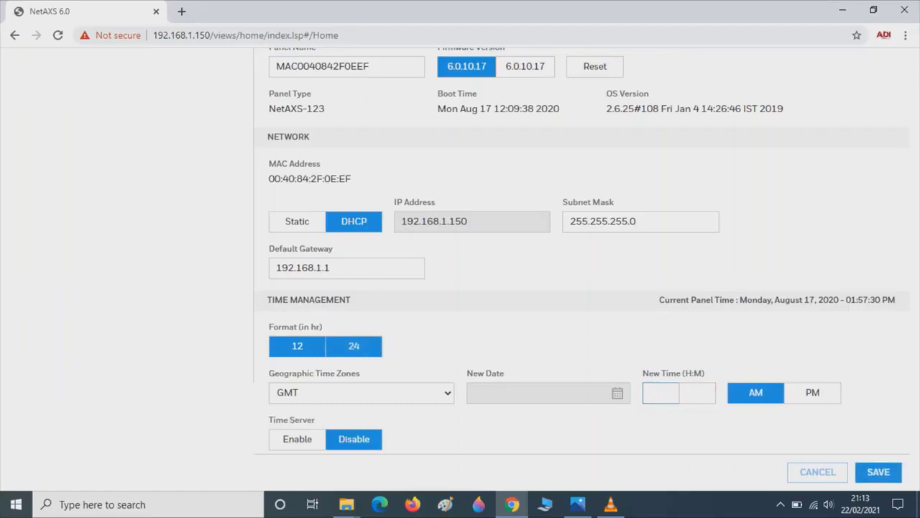
left_click(353, 346)
left_click(660, 392)
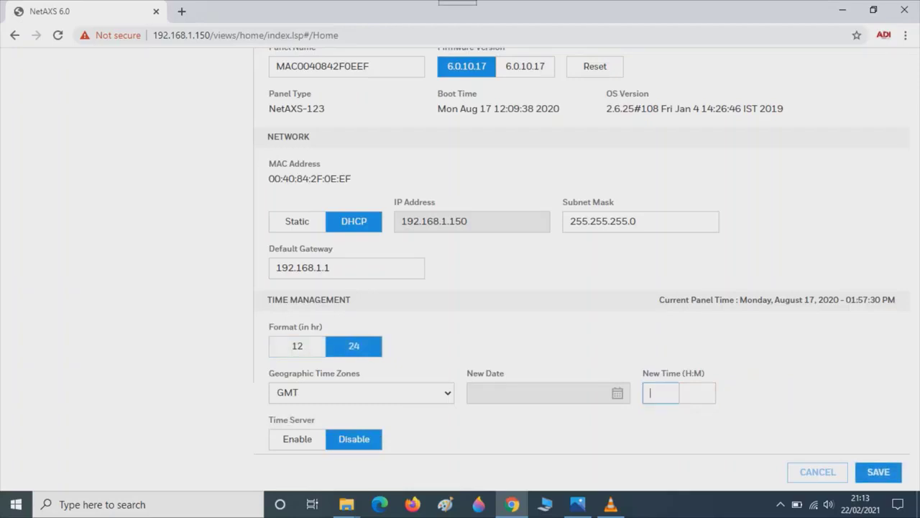
type("21")
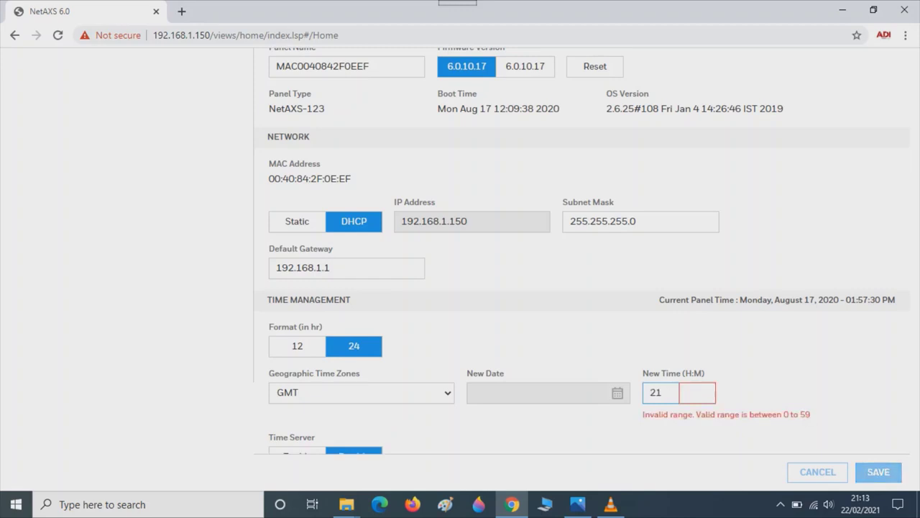
key("Tab")
type("13")
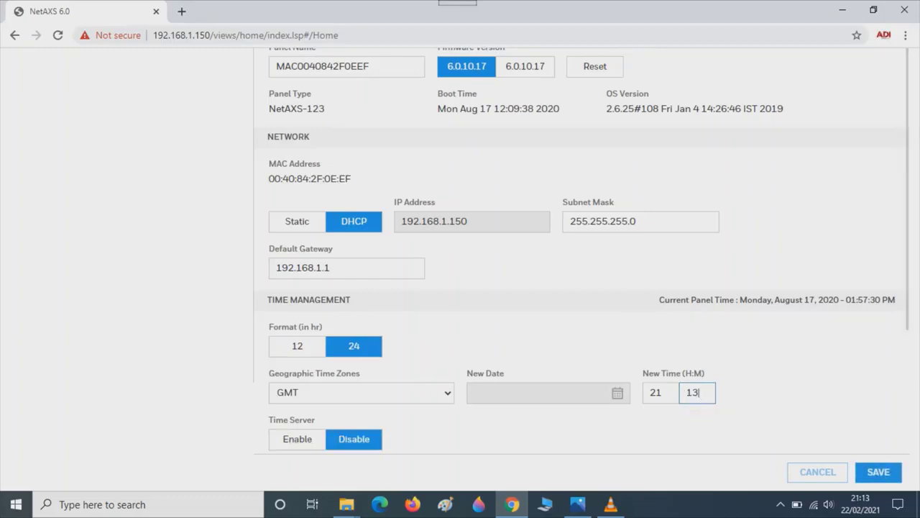
key("Return")
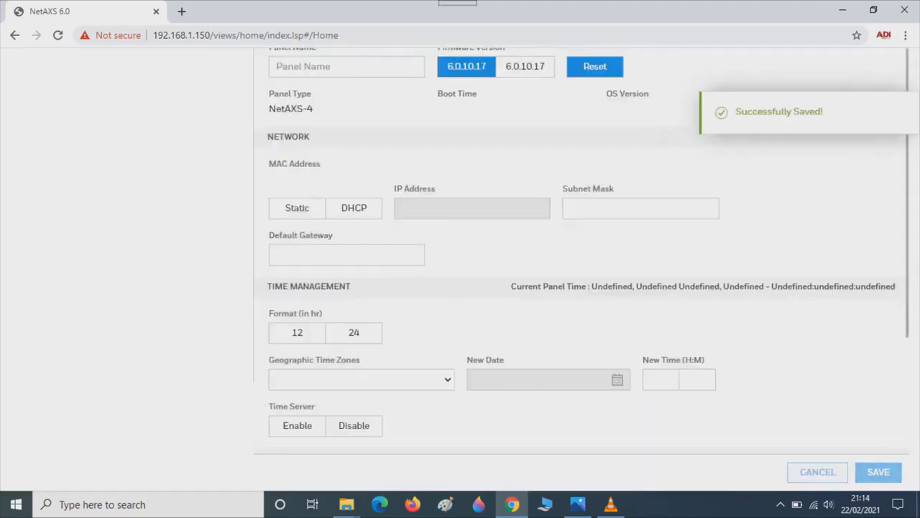
Set the panel's new date to 22 February 2021 from the calendar and save it.
left_click(616, 393)
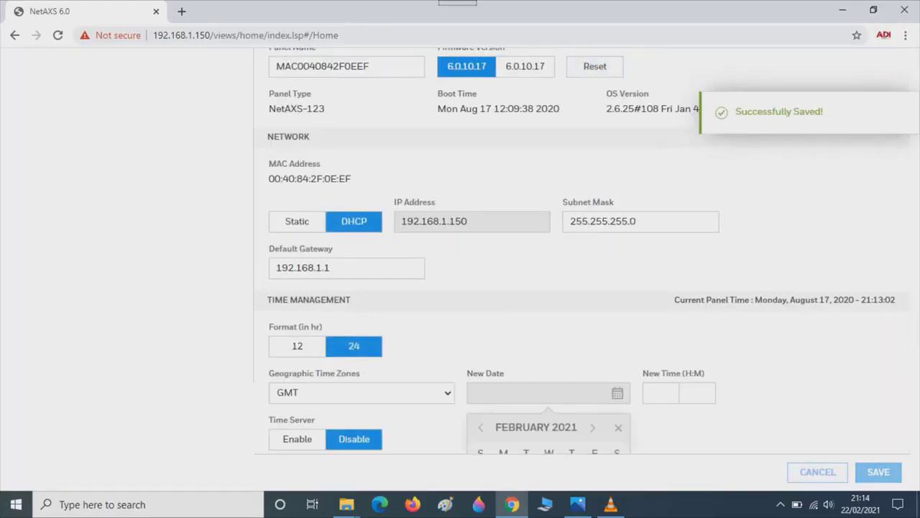
key("Tab")
key("Tab")
key("Tab")
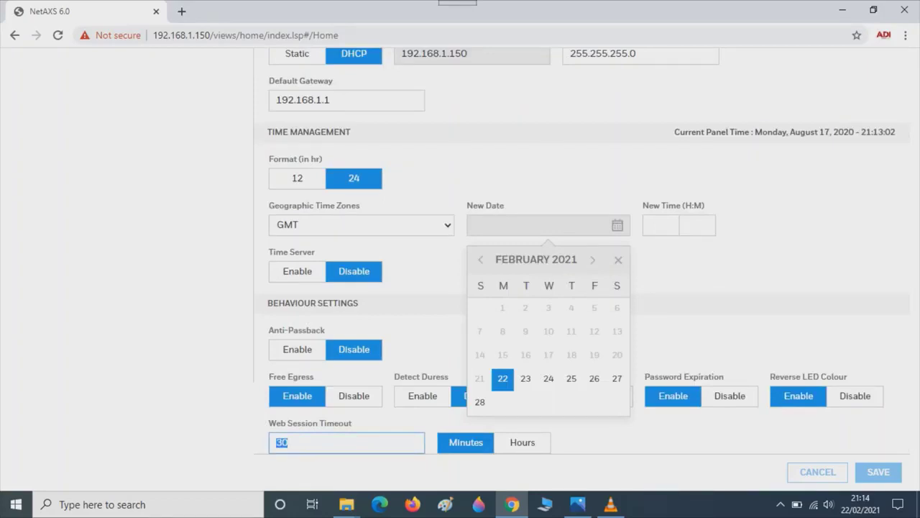
key("Tab")
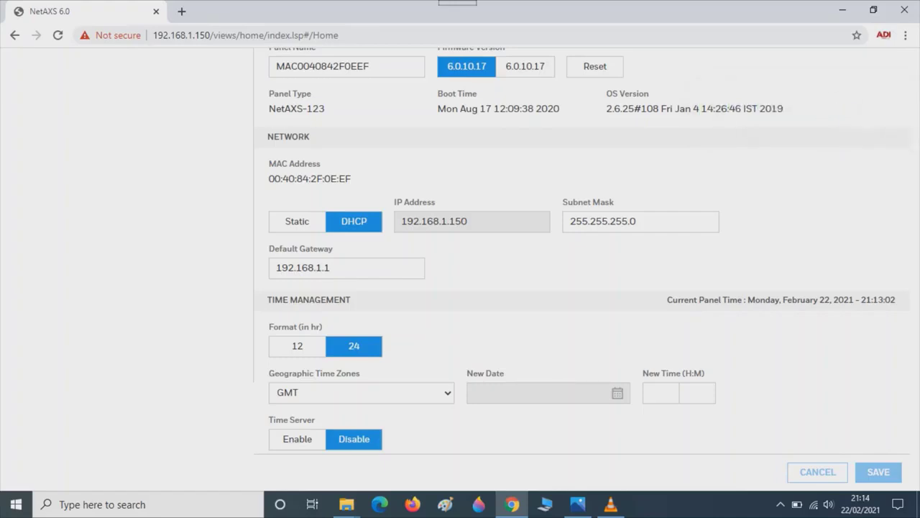
left_click(15, 35)
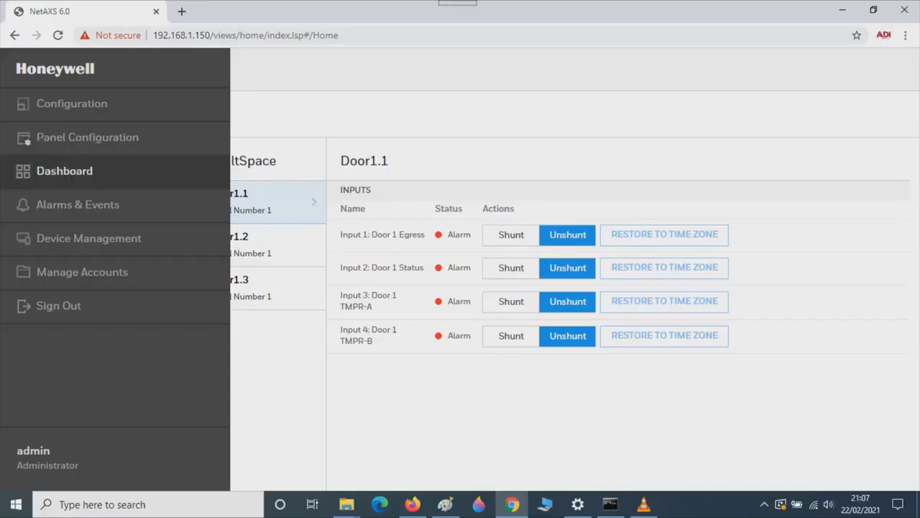
Add a new employee access card with its card number in People & Cards and save it.
left_click(65, 170)
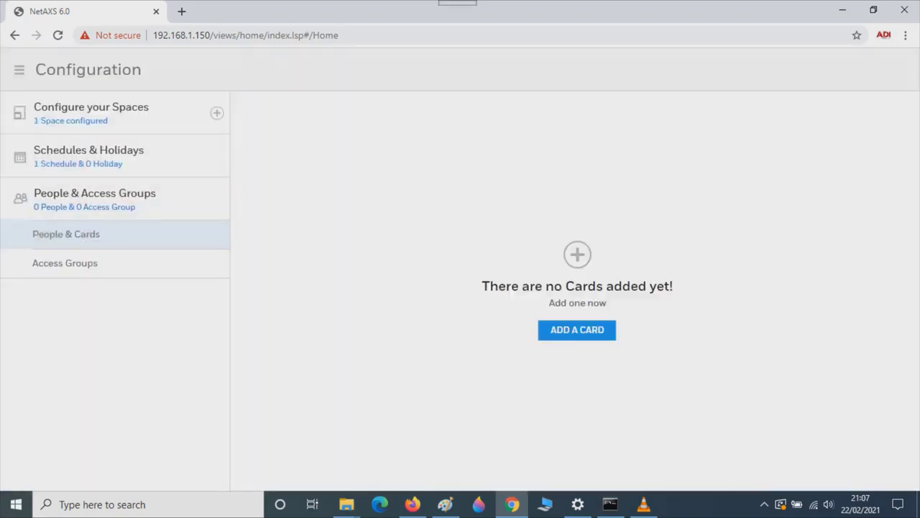
left_click(577, 329)
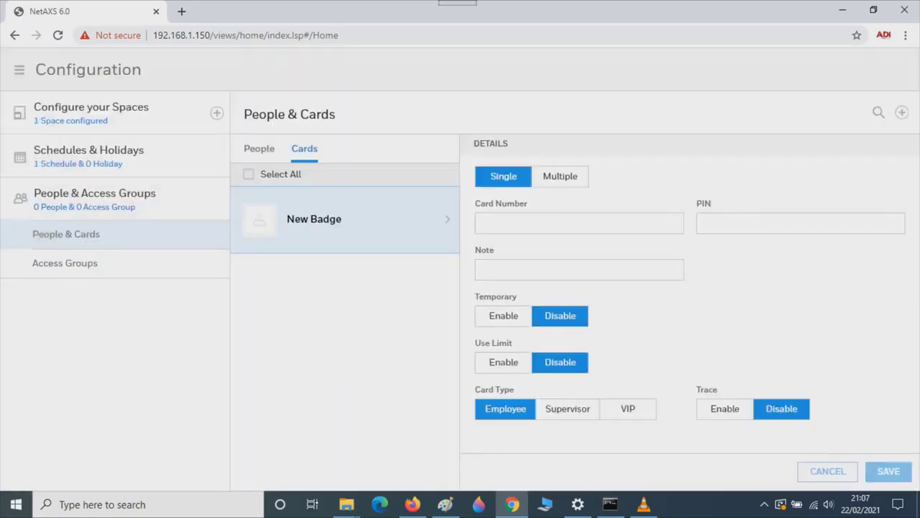
left_click(591, 224)
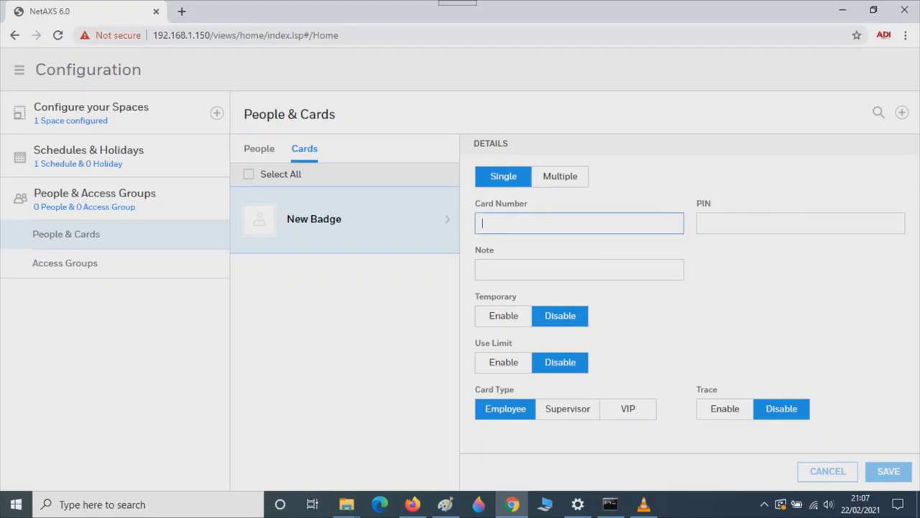
type("1")
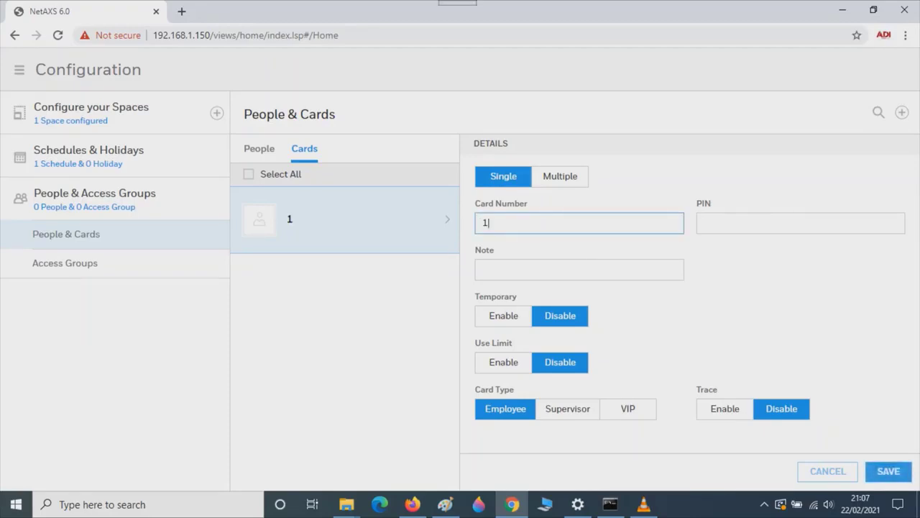
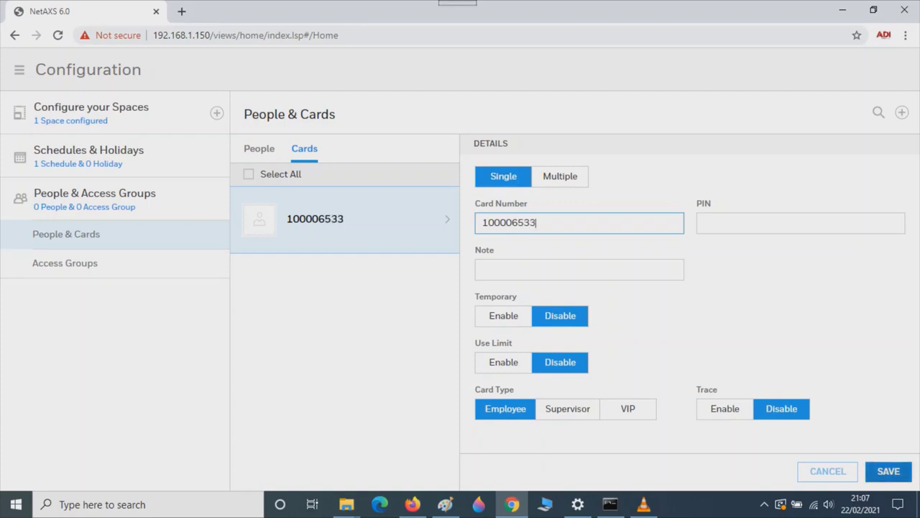
left_click(889, 470)
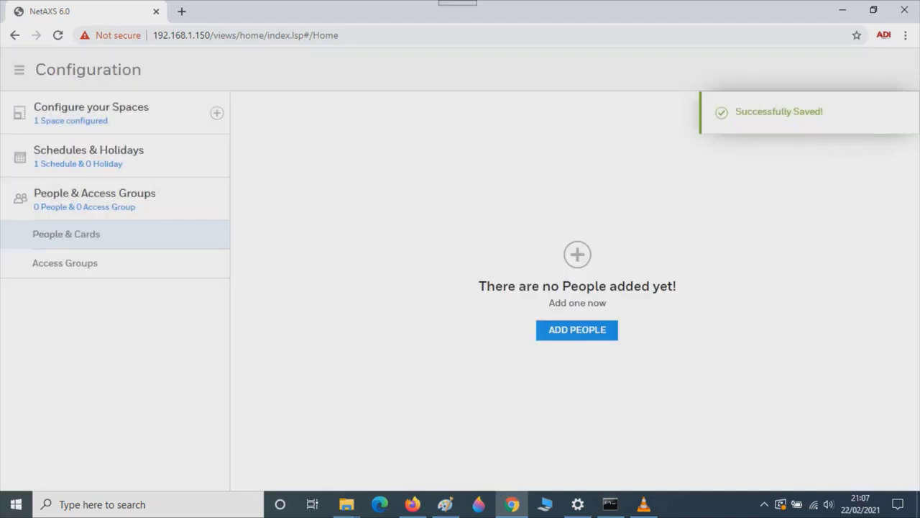
Add a person with the entered first and last name, assign the available card, and save.
left_click(576, 330)
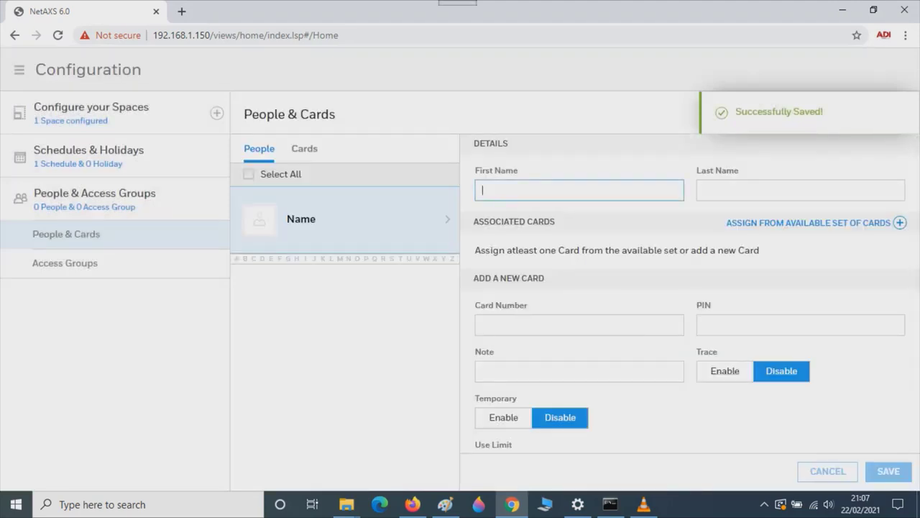
type("Adi")
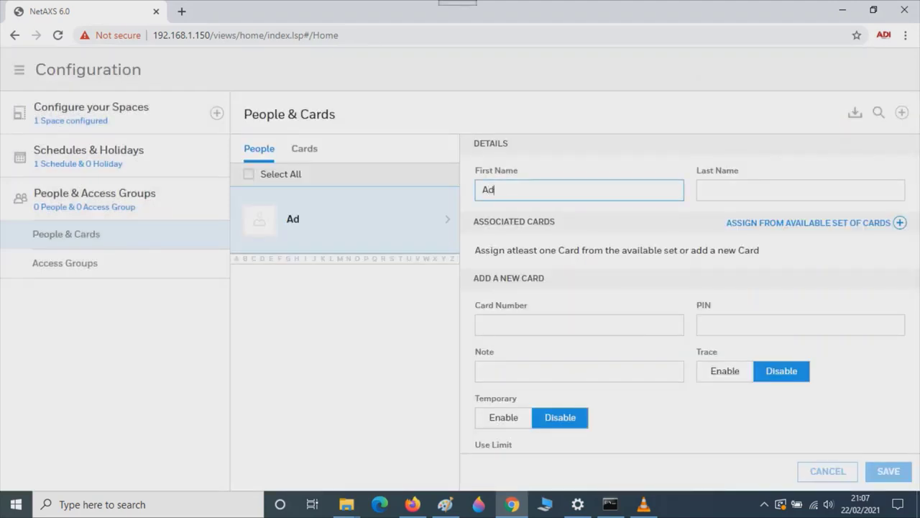
left_click(704, 189)
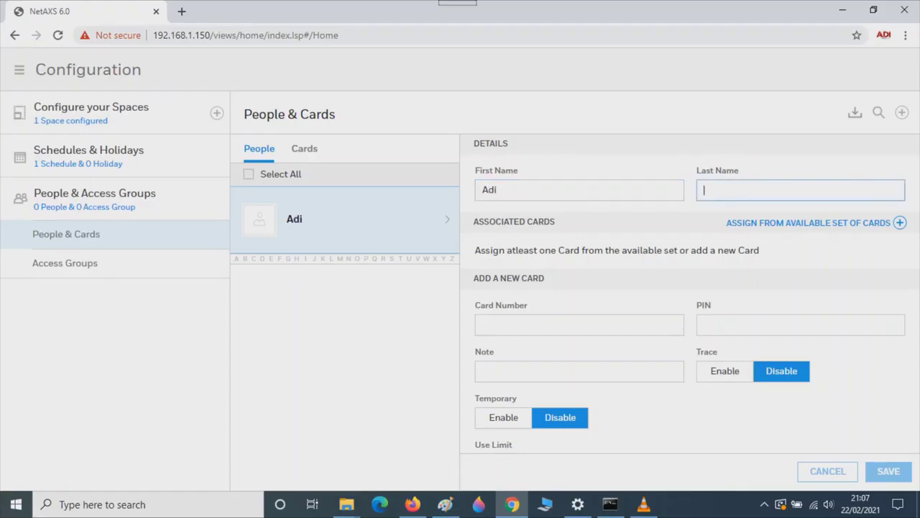
type("Card")
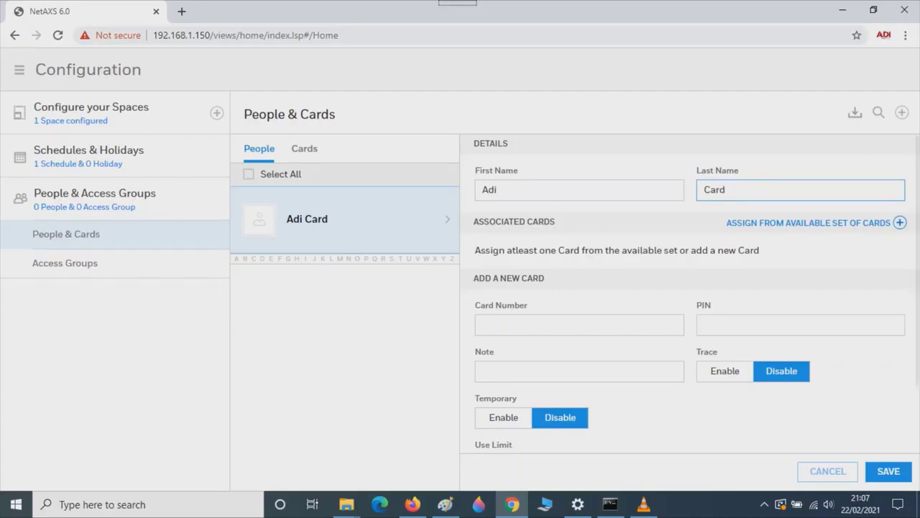
left_click(899, 222)
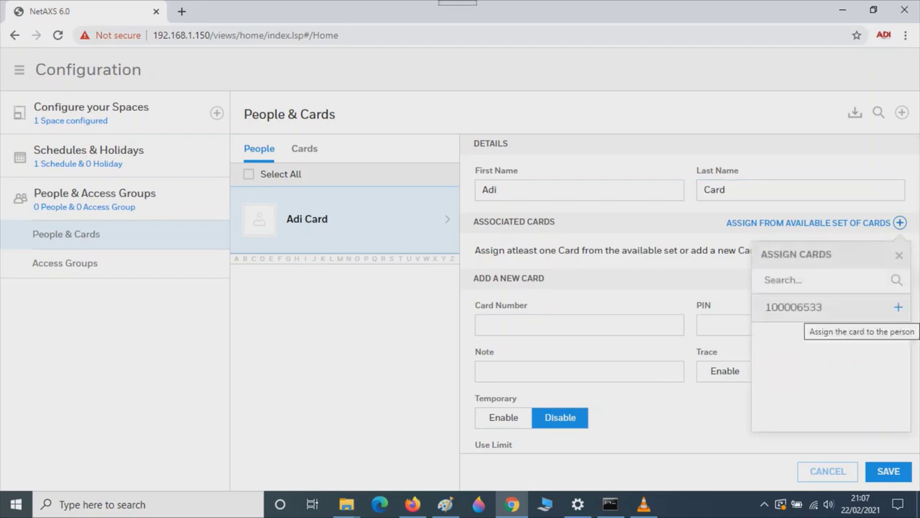
left_click(898, 307)
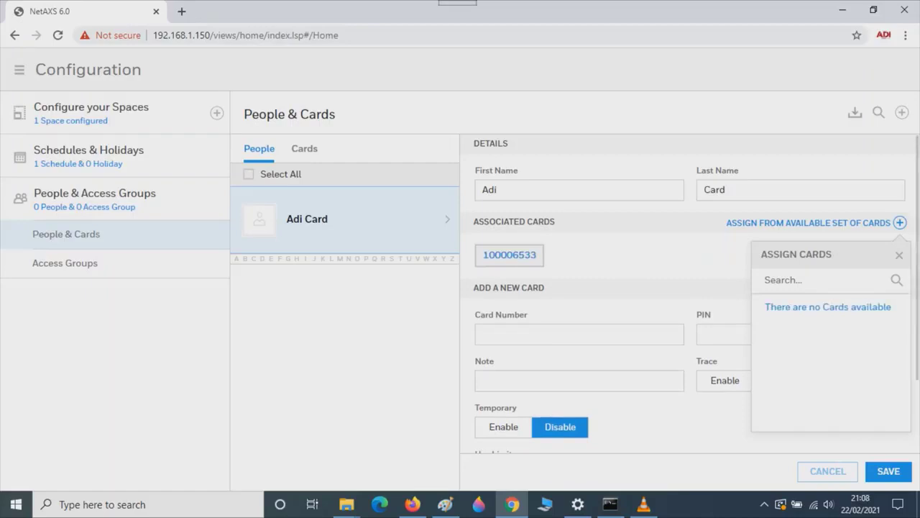
left_click(888, 471)
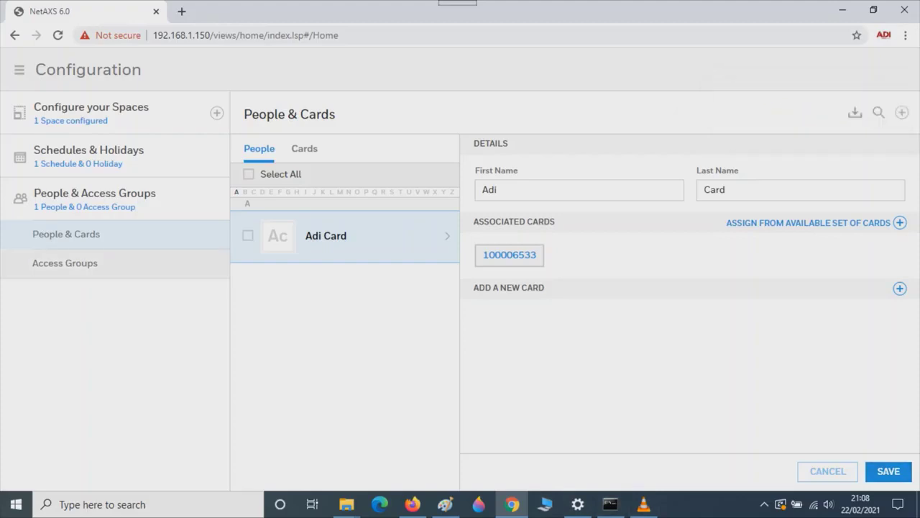
Start a new access group with all people, giving DefaultSpace the Default Time Zone (24x7) schedule.
left_click(64, 263)
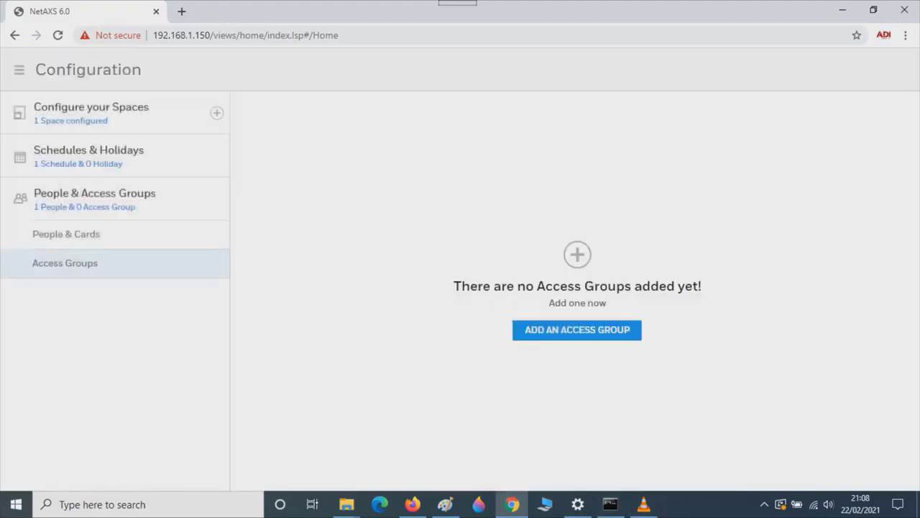
left_click(577, 329)
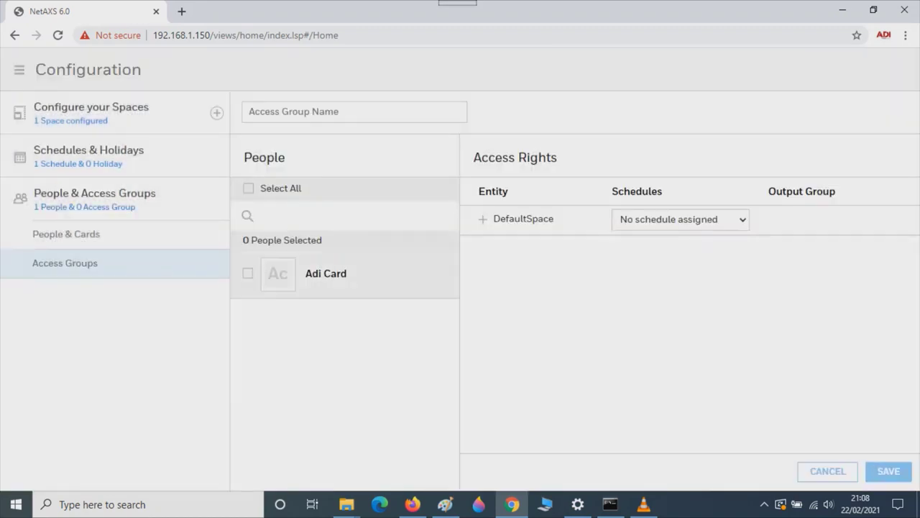
left_click(248, 188)
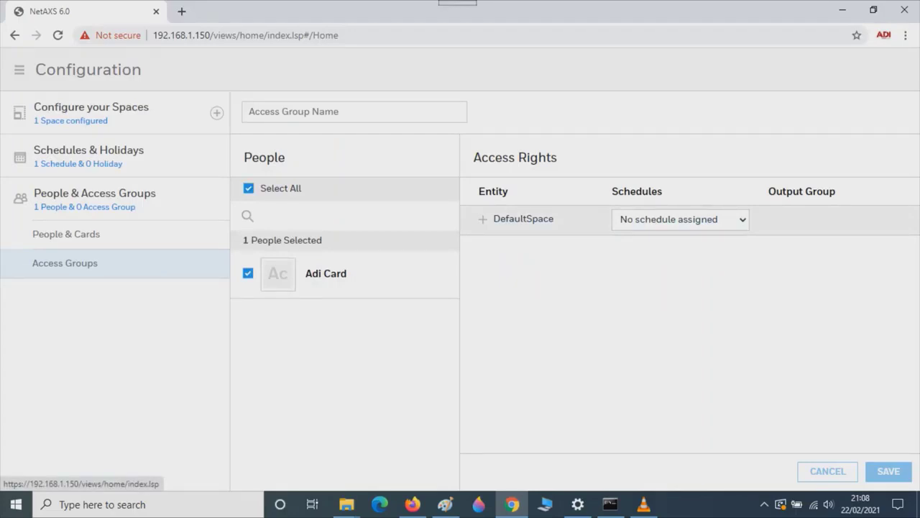
left_click(680, 220)
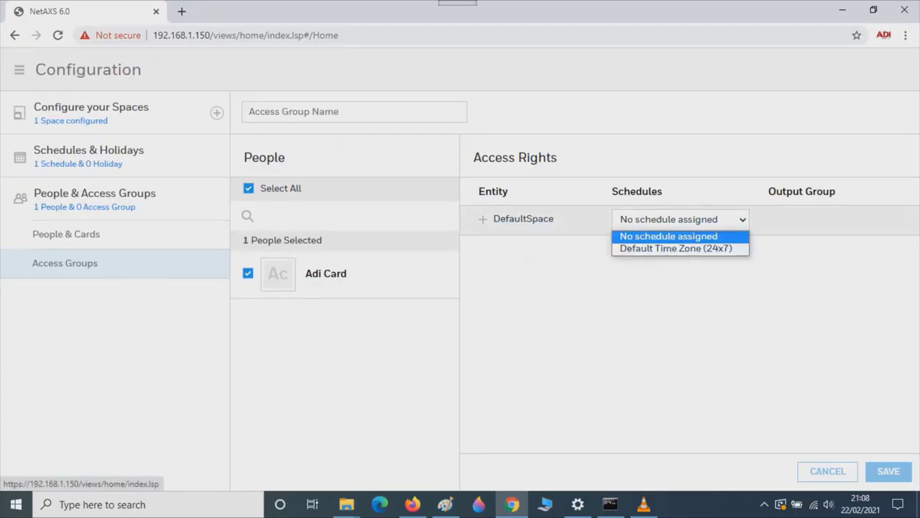
left_click(678, 246)
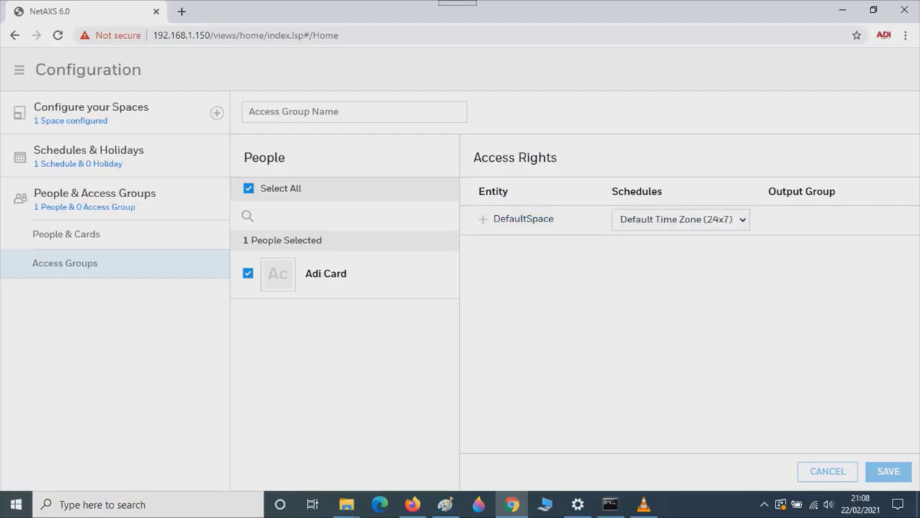
Name the access group 'Access group1' and save it.
left_click(249, 112)
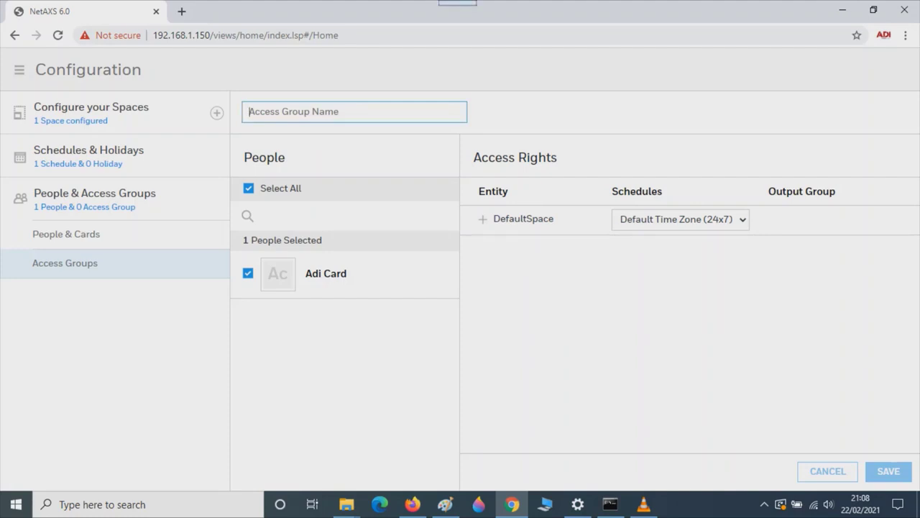
type("Accw")
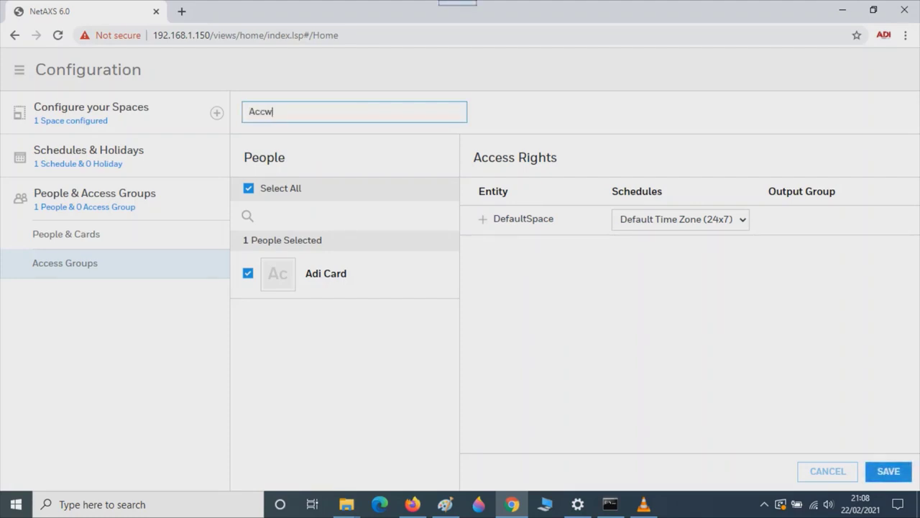
key("BackSpace")
type("ess group1")
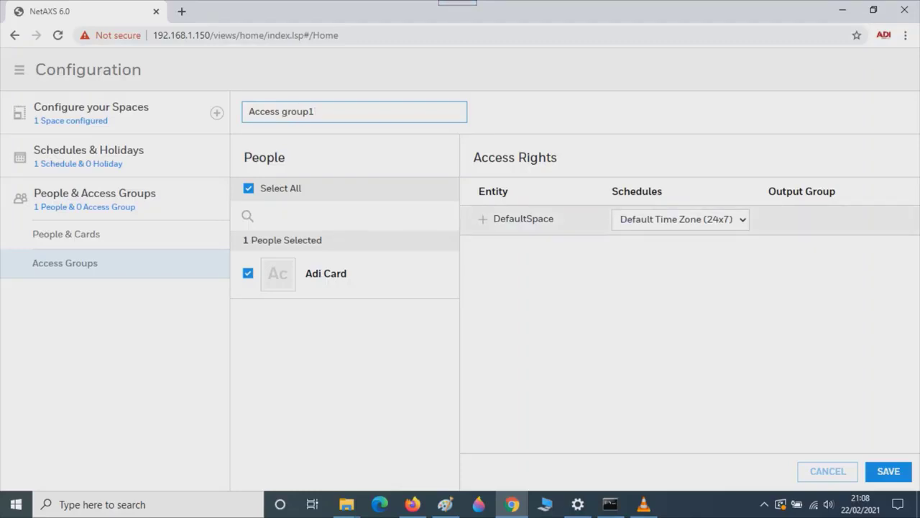
left_click(889, 471)
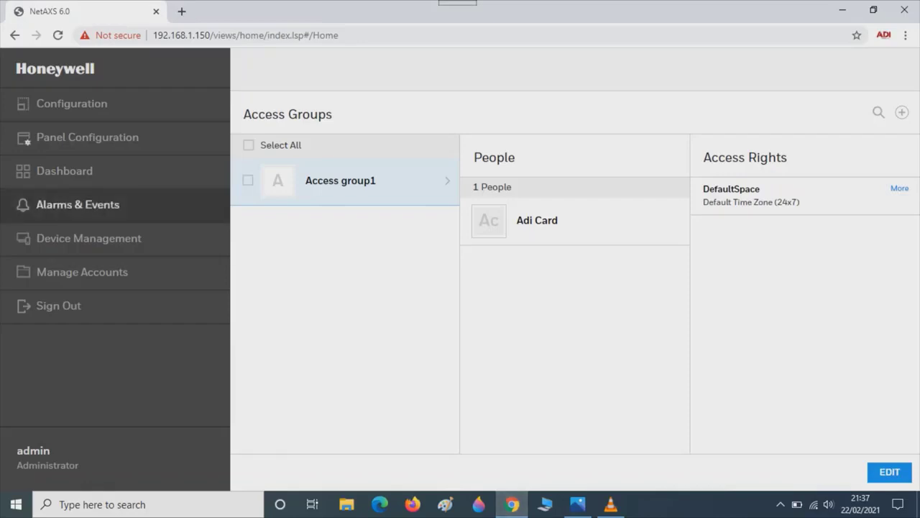
Open the Alarms & Events log to view the event list.
left_click(77, 204)
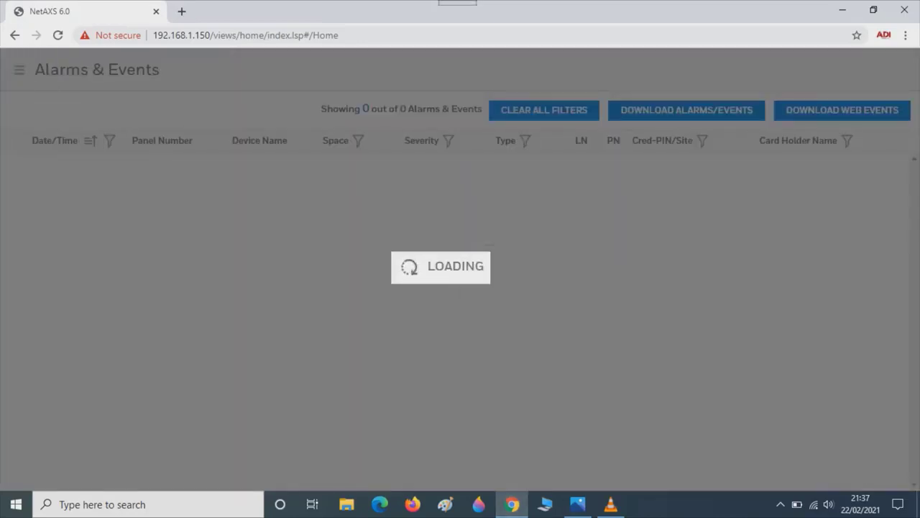